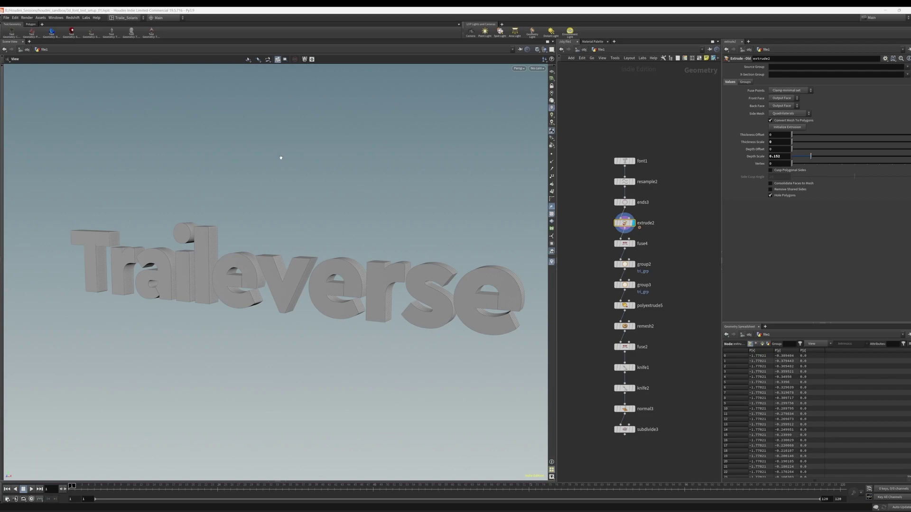
Step: Examine the extruded "Traileverse" text from several angles, checking the letter fronts and the striped side faces
left_click_drag(539, 269, 431, 227)
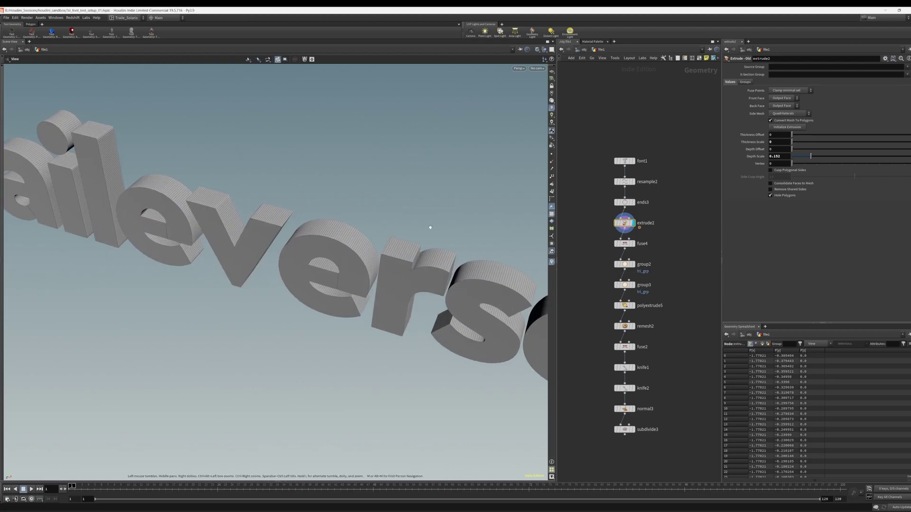
left_click_drag(323, 234, 336, 269)
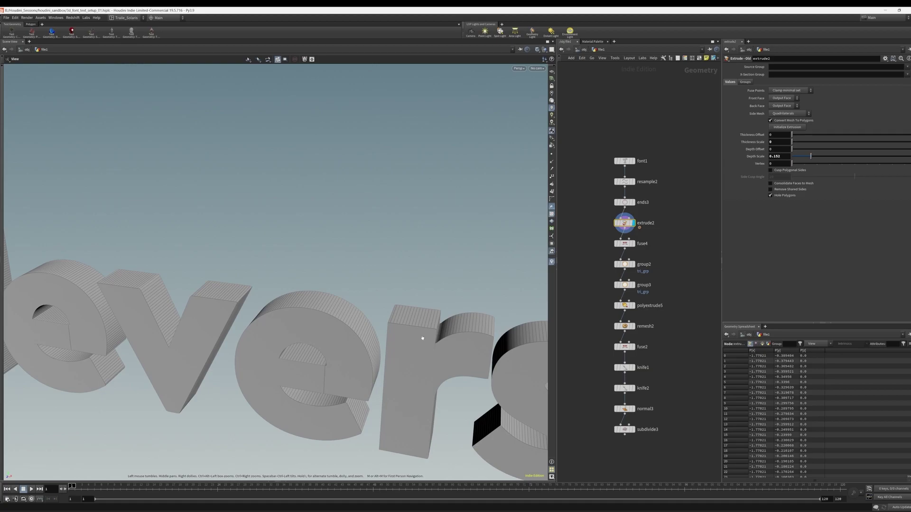
left_click_drag(422, 338, 273, 419)
left_click_drag(292, 316, 285, 290)
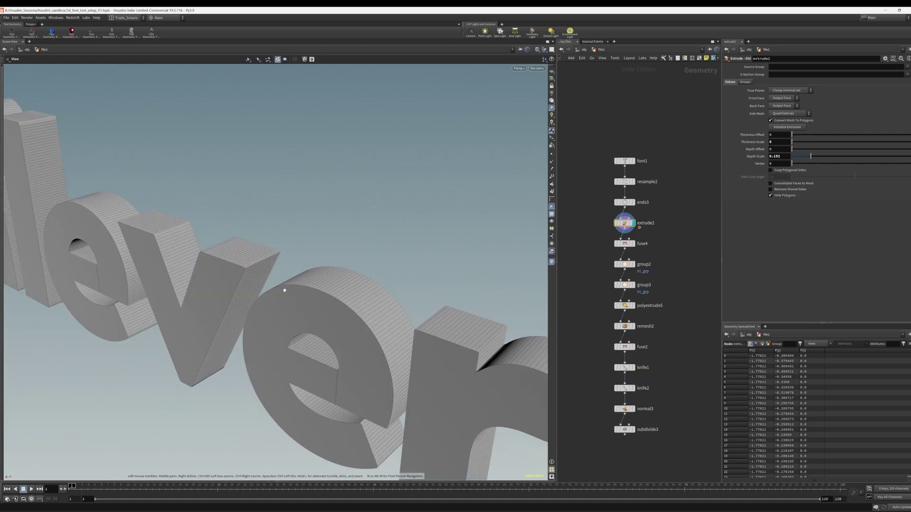
left_click_drag(330, 310, 524, 265)
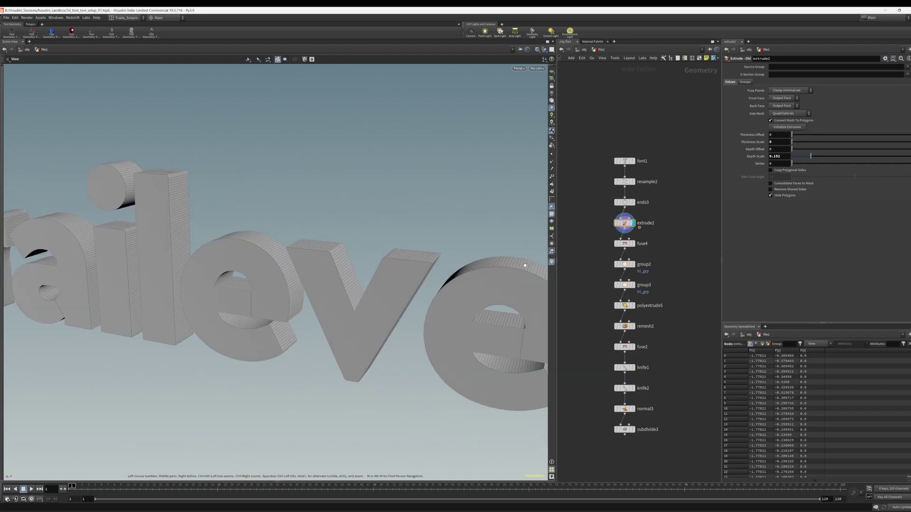
left_click_drag(346, 306, 353, 339)
right_click_drag(312, 258, 492, 248)
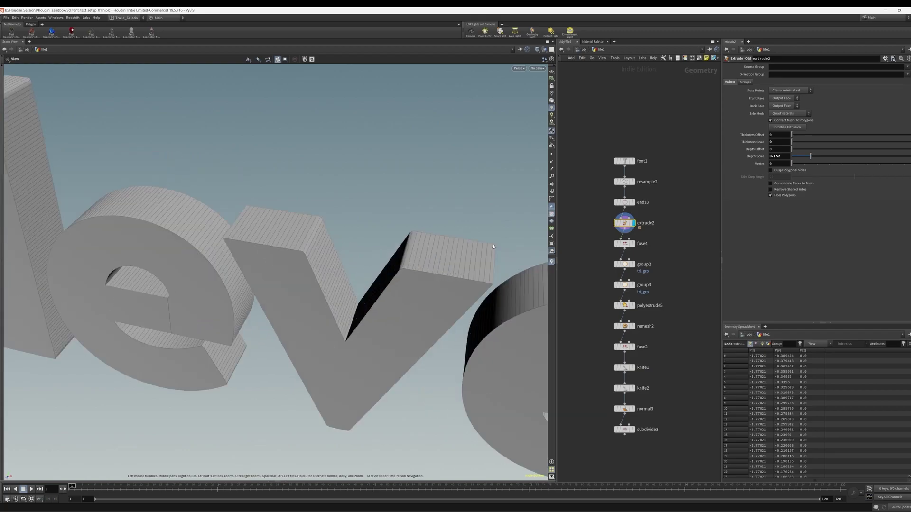
left_click_drag(338, 265, 287, 262)
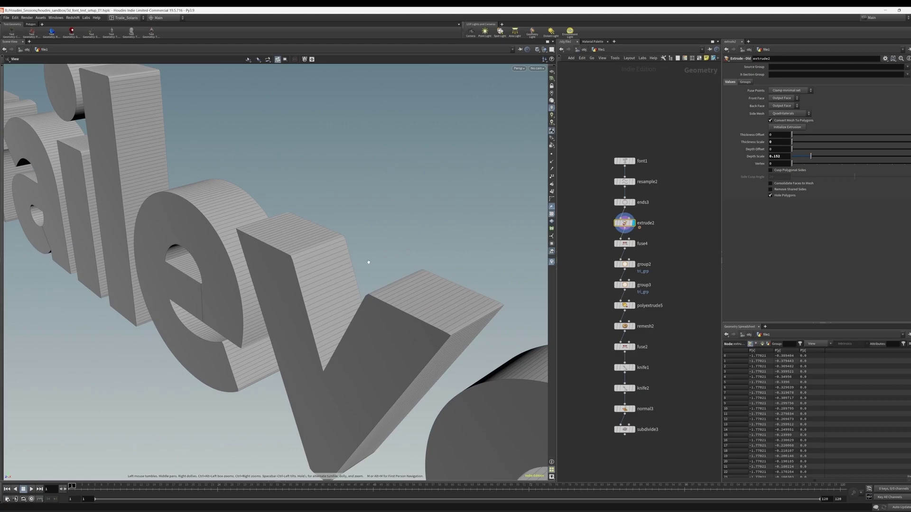
left_click_drag(370, 260, 459, 288)
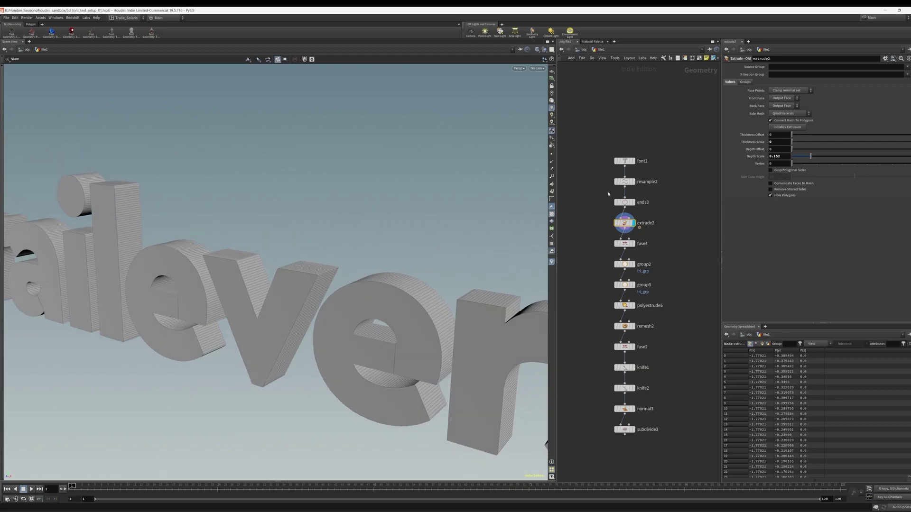
scroll(643, 162, "up", 2)
scroll(680, 216, "down", 3)
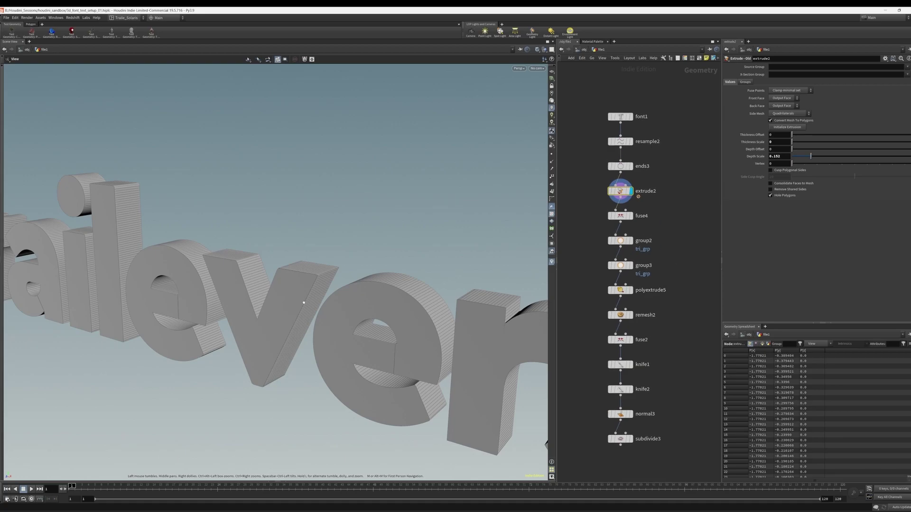
left_click_drag(304, 302, 360, 277)
Step: Display the output of the font1 node and inspect the flat "Traileverse" lettering from the front and at an angle
left_click(630, 116)
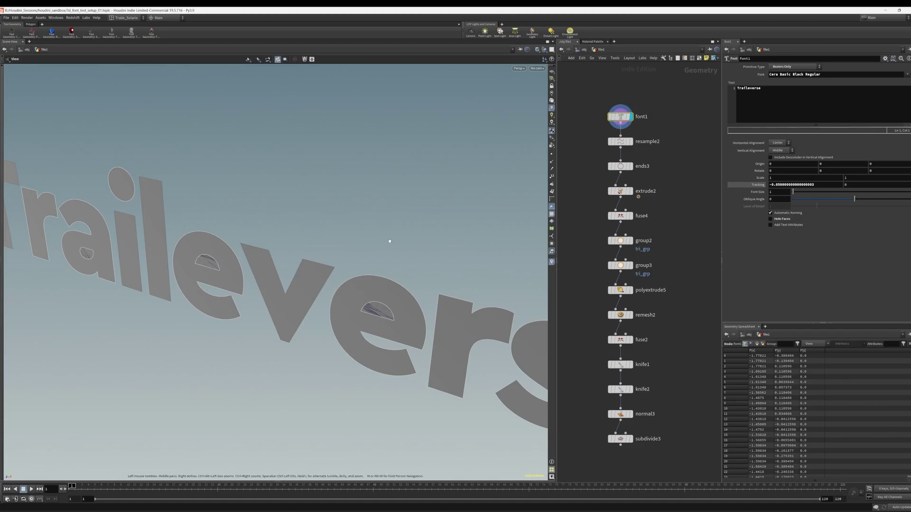
scroll(390, 241, "down", 2)
left_click_drag(389, 241, 335, 295)
middle_click_drag(335, 296, 295, 291)
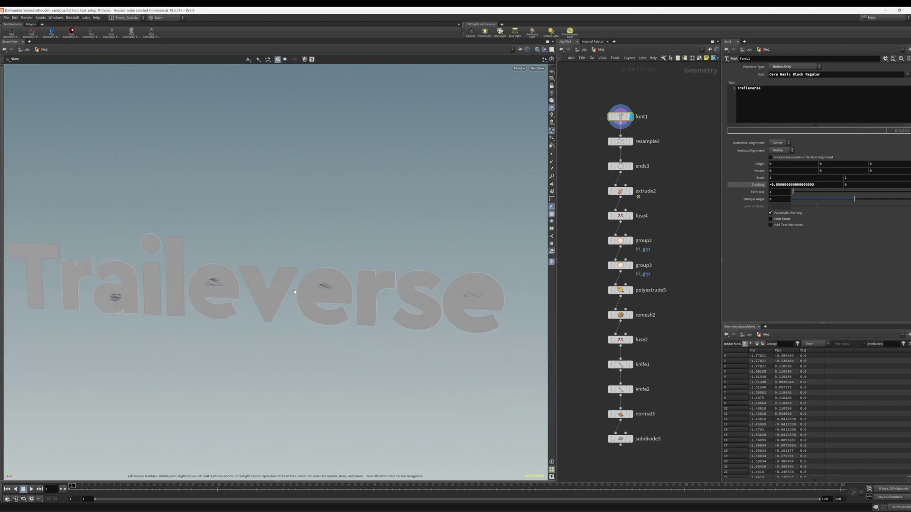
left_click_drag(295, 293, 304, 275)
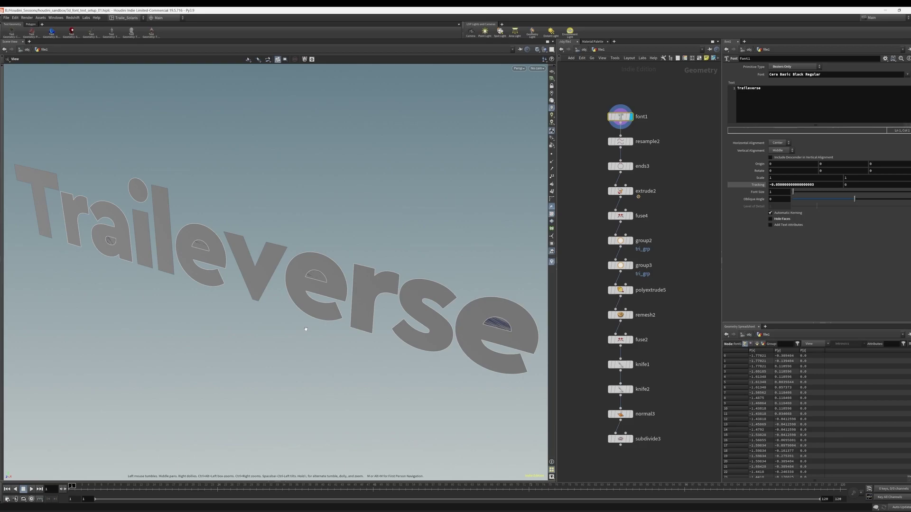
left_click_drag(305, 329, 270, 269)
Step: Display the resample2 node's output with points shown and inspect the point spacing along the letter outlines
left_click(620, 141)
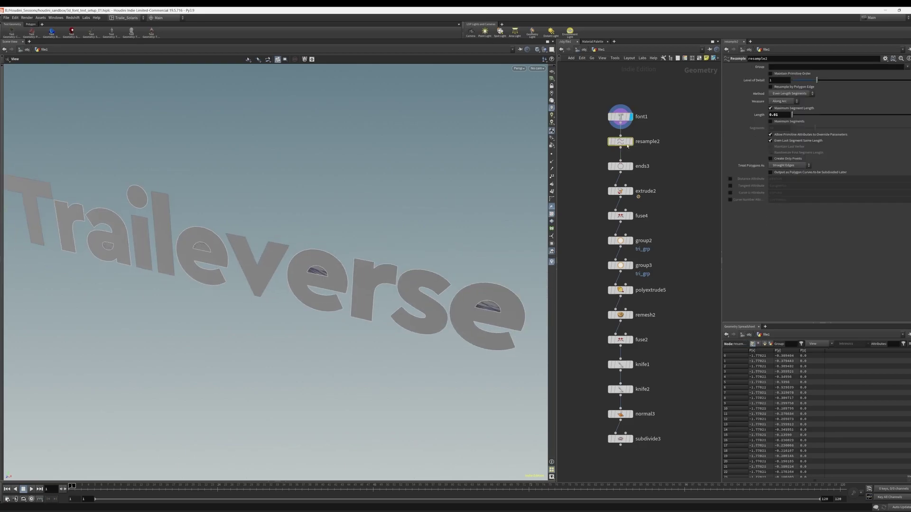
left_click(630, 141)
middle_click(623, 120)
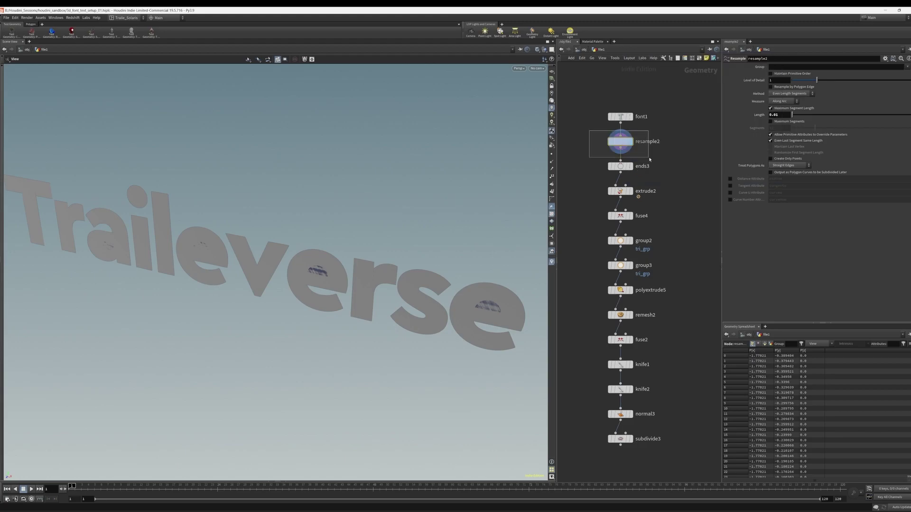
left_click(550, 154)
scroll(266, 246, "up", 3)
left_click_drag(265, 246, 297, 209)
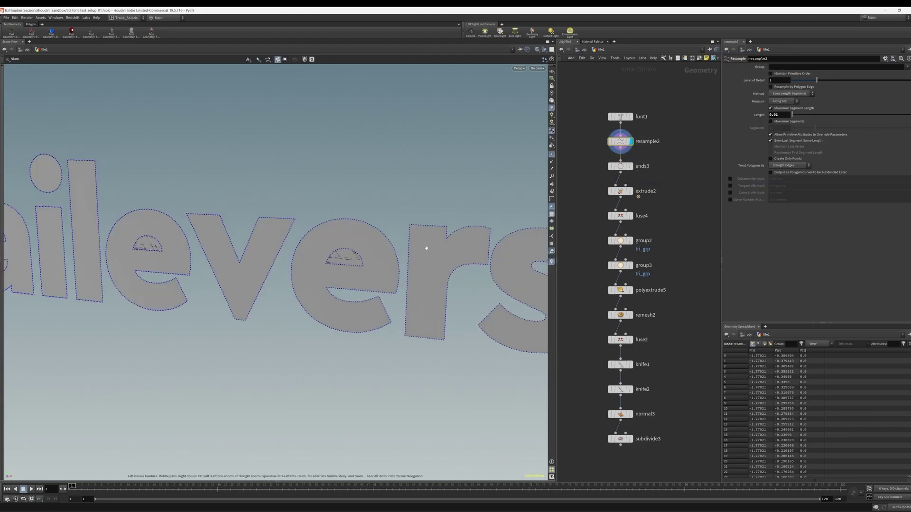
left_click_drag(426, 249, 474, 237)
Step: Check the resample2 node's geometry information and display the output of ends3 to inspect the outlines
middle_click(622, 144)
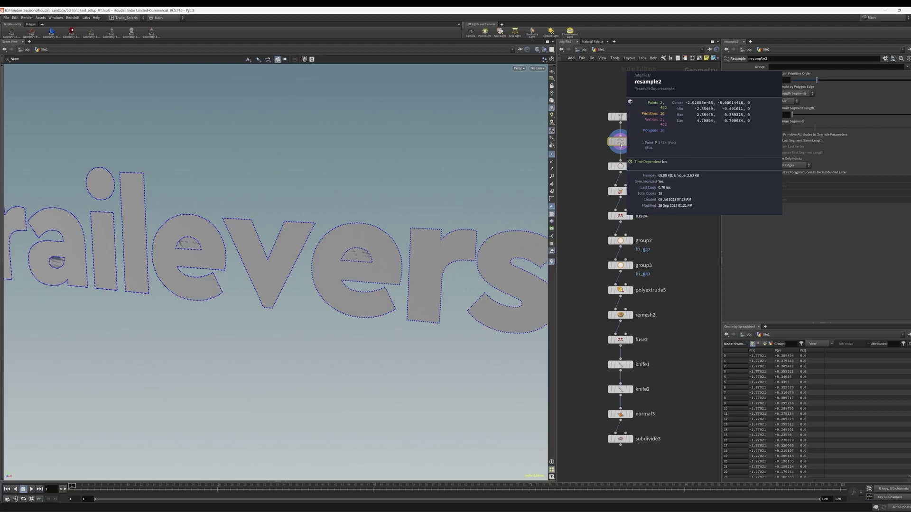
left_click(620, 166)
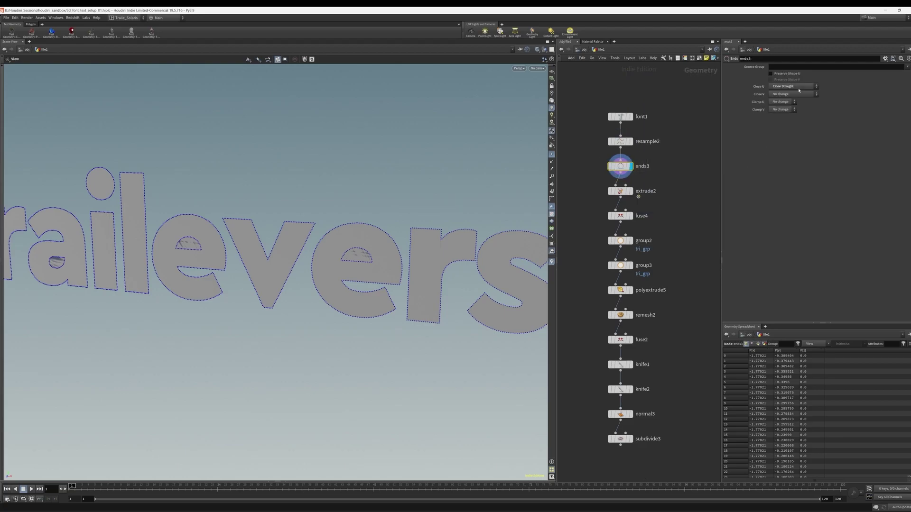
left_click_drag(223, 303, 332, 233)
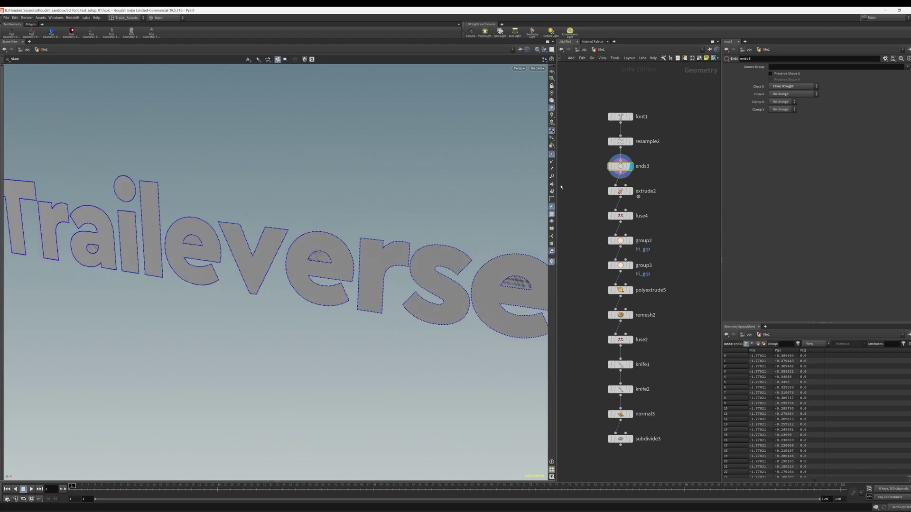
Step: Display the extrude2 node's output with points hidden and examine the depth and side faces of the letters
left_click(629, 190)
left_click_drag(667, 177, 644, 187)
left_click(620, 191)
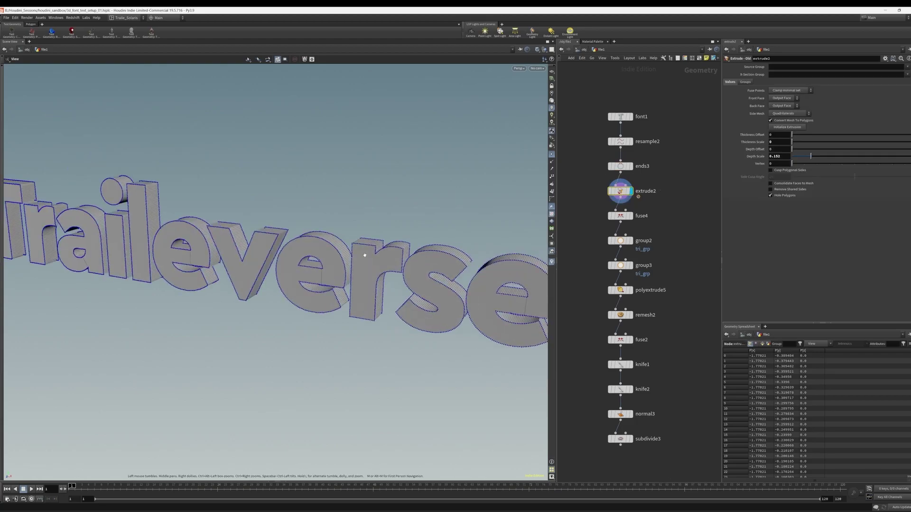
scroll(365, 255, "up", 2)
left_click(551, 154)
left_click_drag(285, 242, 360, 267)
scroll(349, 289, "up", 3)
scroll(349, 289, "down", 5)
scroll(313, 278, "up", 3)
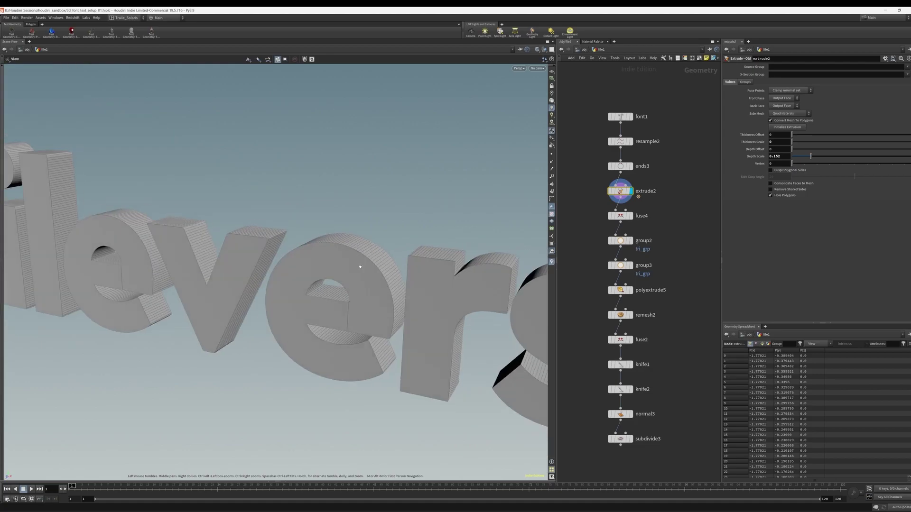
Step: Display the fuse4 node's output and examine the fused letters along with its snap settings
left_click(630, 216)
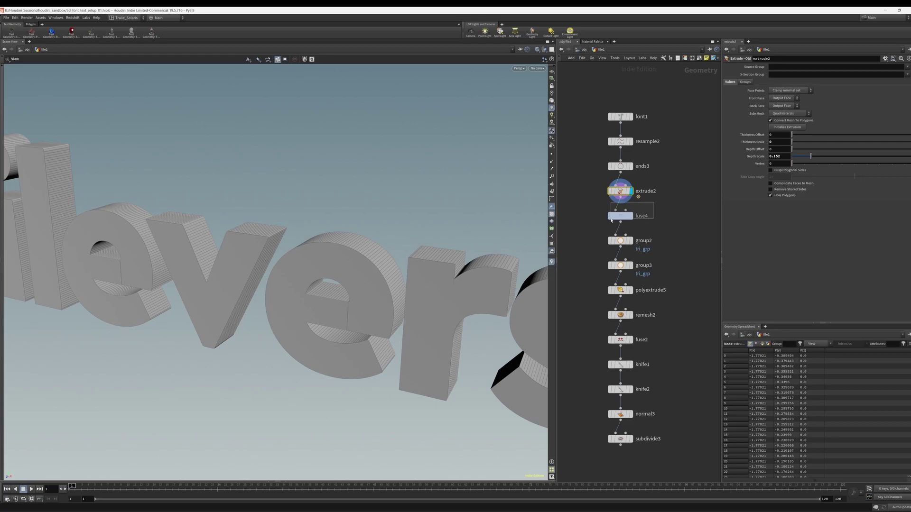
left_click(631, 216)
left_click_drag(657, 202, 617, 219)
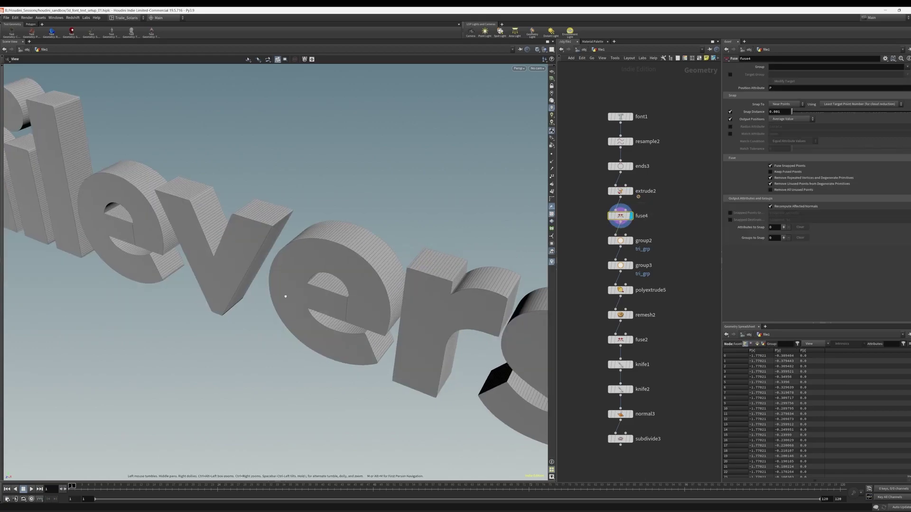
left_click_drag(297, 275, 278, 283)
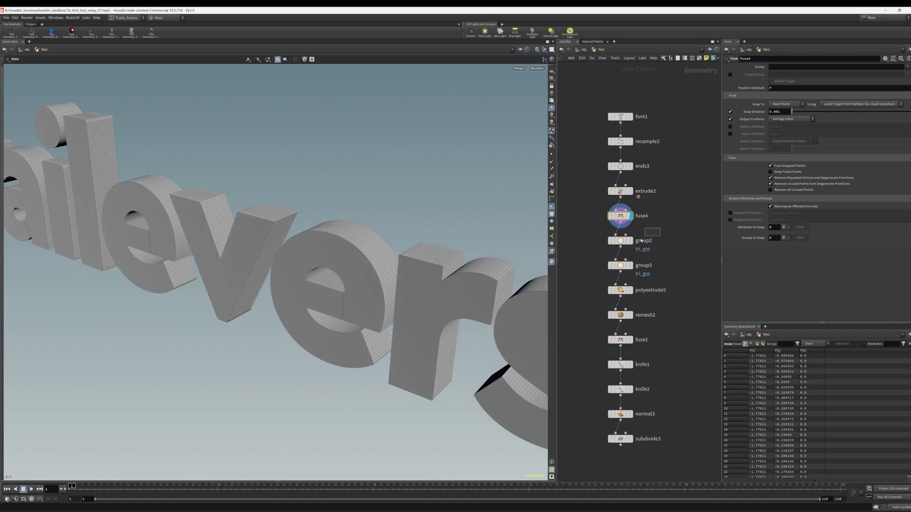
Step: Display the group2 node's tri_grp selection on the front faces and show the geometry's normals
left_click(630, 240)
left_click_drag(441, 268, 421, 297)
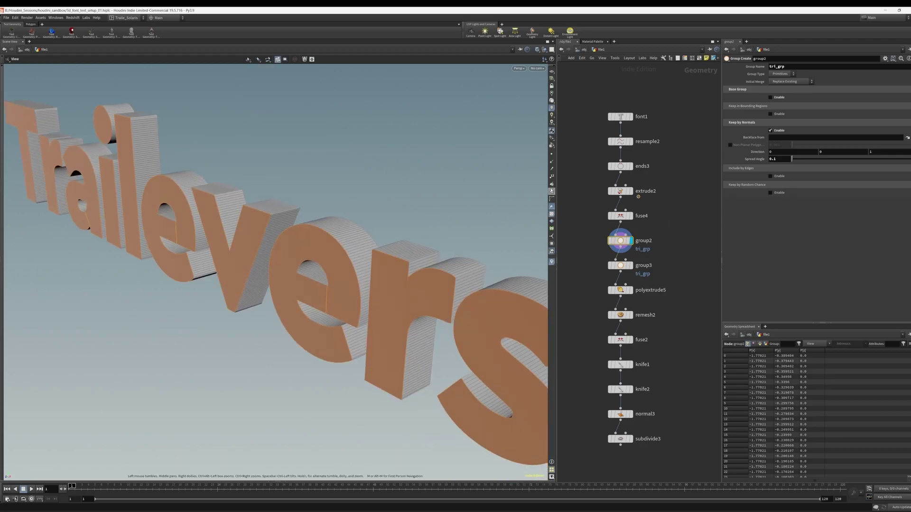
left_click(551, 184)
left_click_drag(342, 343, 279, 346)
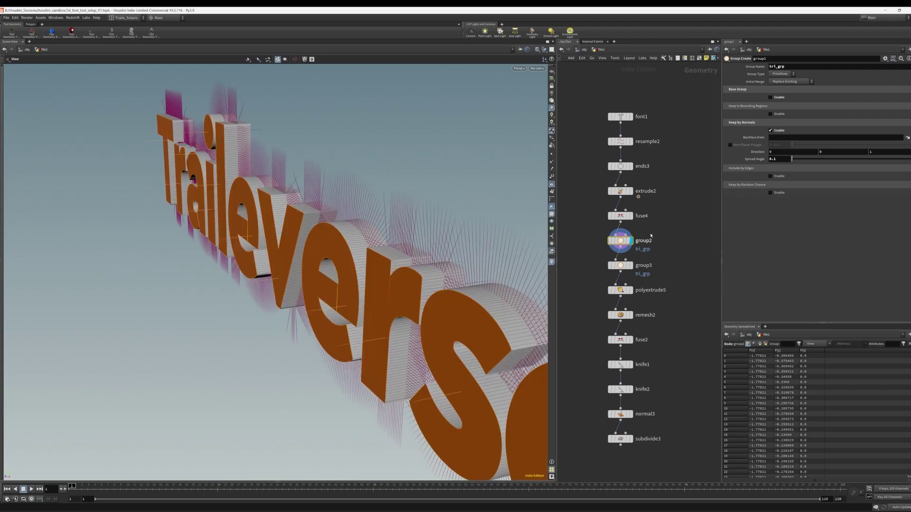
Step: Display fuse4 with normals shown and examine the normal directions on the front and side faces of the text
left_click(630, 216)
left_click_drag(337, 292, 292, 368)
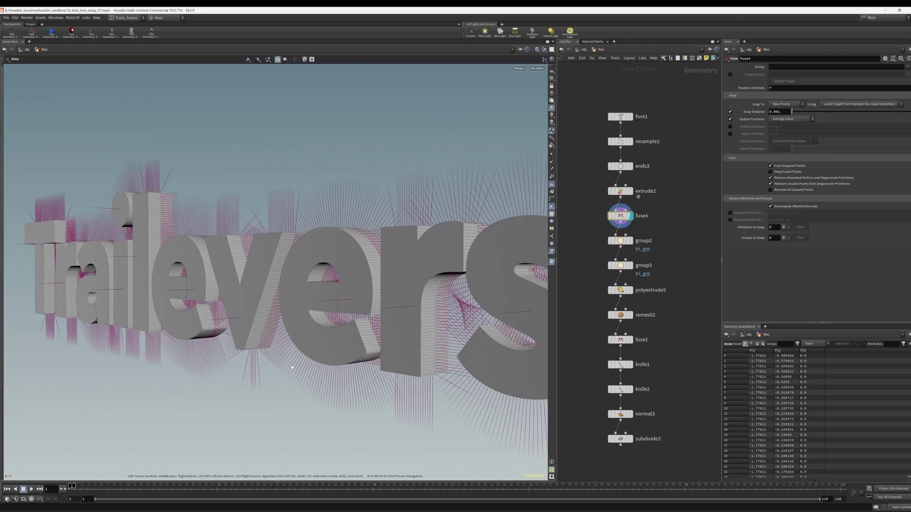
left_click_drag(489, 286, 188, 333)
middle_click_drag(188, 333, 314, 301)
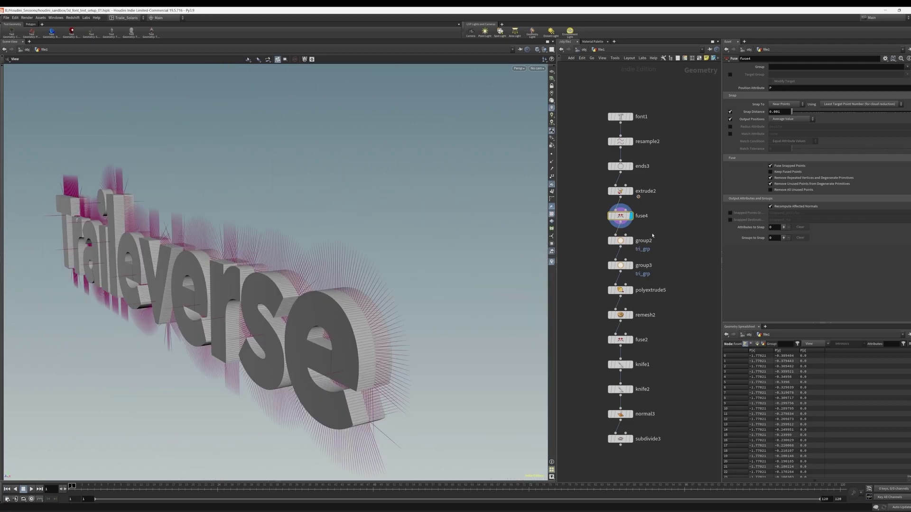
Step: Compare the group name, initial merge and normal direction settings of the group2 and group3 nodes
left_click(622, 240)
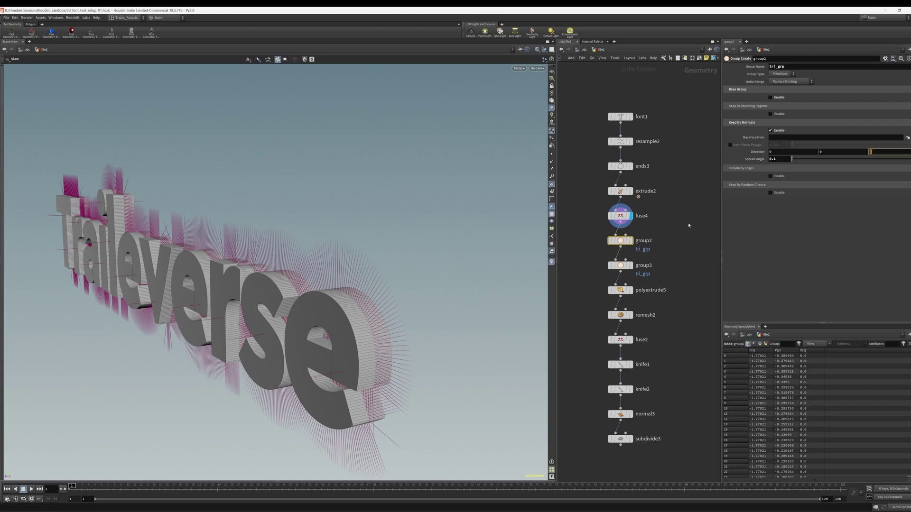
left_click(653, 264)
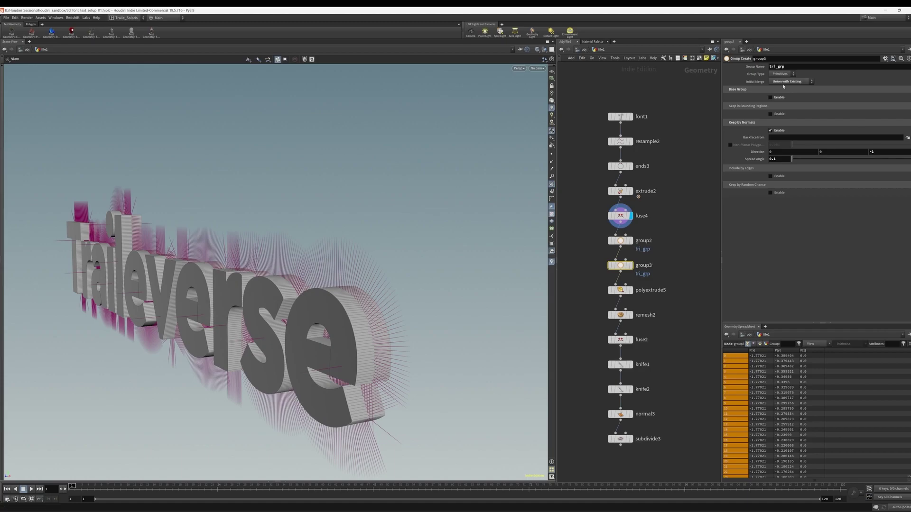
left_click_drag(531, 233, 479, 236, "alt")
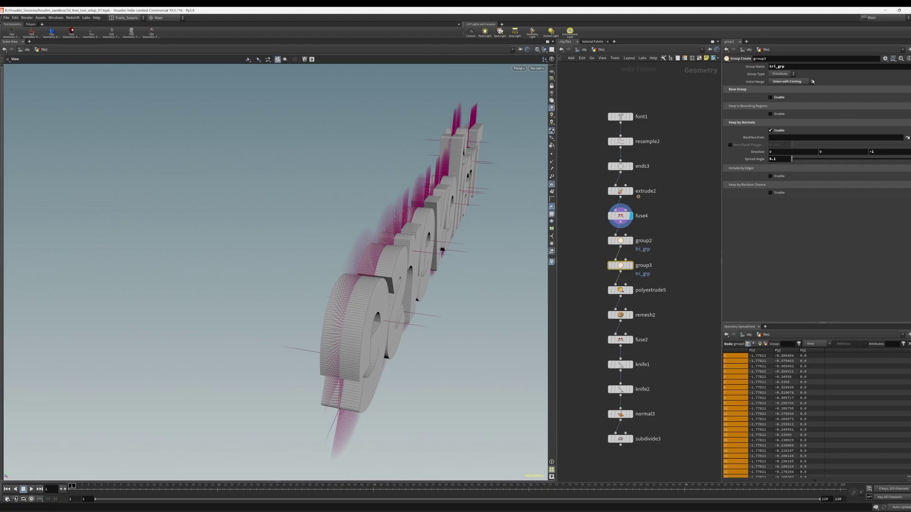
double_click(766, 68)
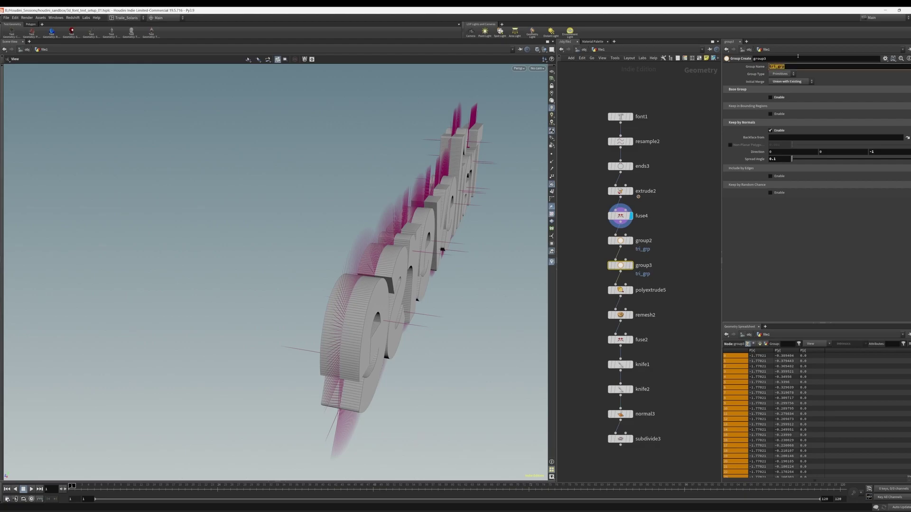
left_click(625, 241, "shift")
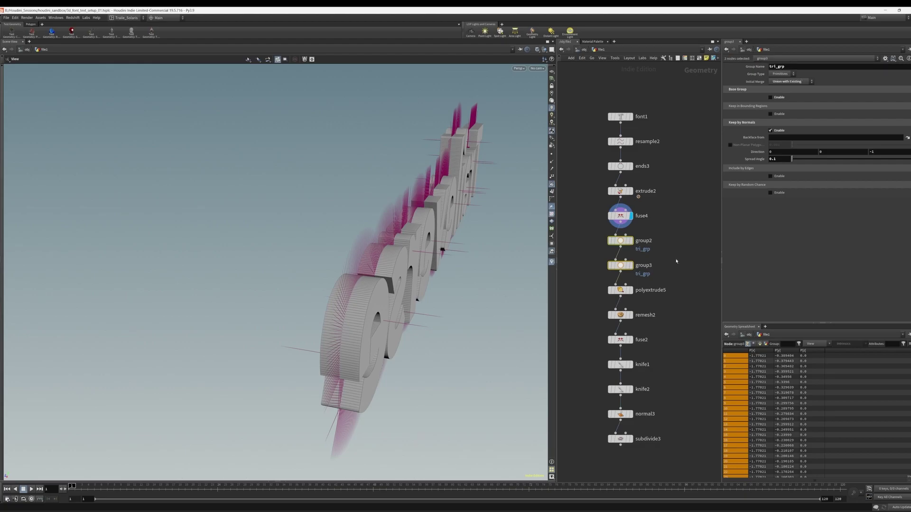
left_click(633, 277)
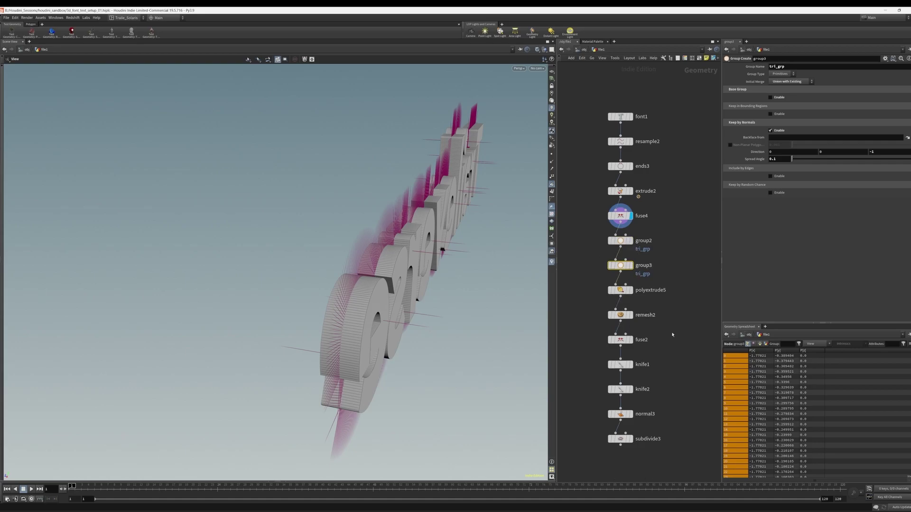
Step: Display the polyextrude5 node's output with normals hidden and examine the inset border around the letter faces
left_click_drag(670, 275, 612, 301)
left_click(633, 293)
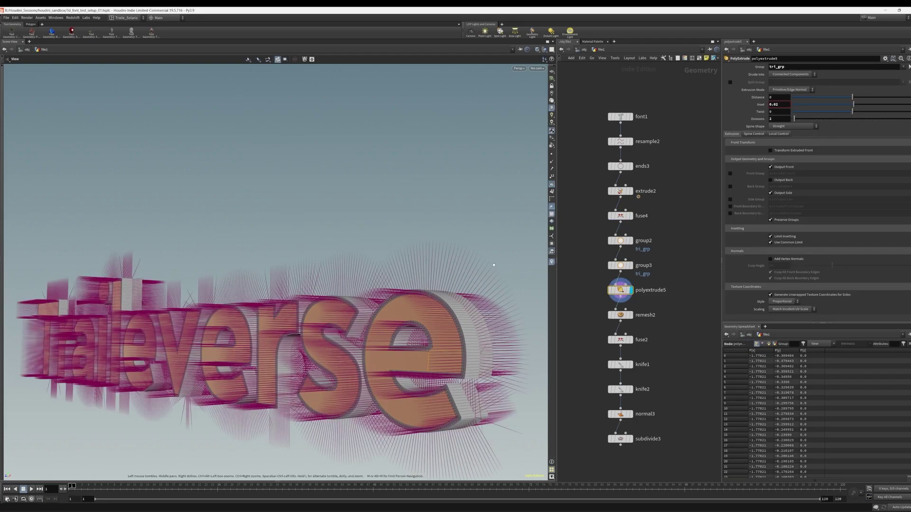
left_click_drag(493, 264, 526, 270)
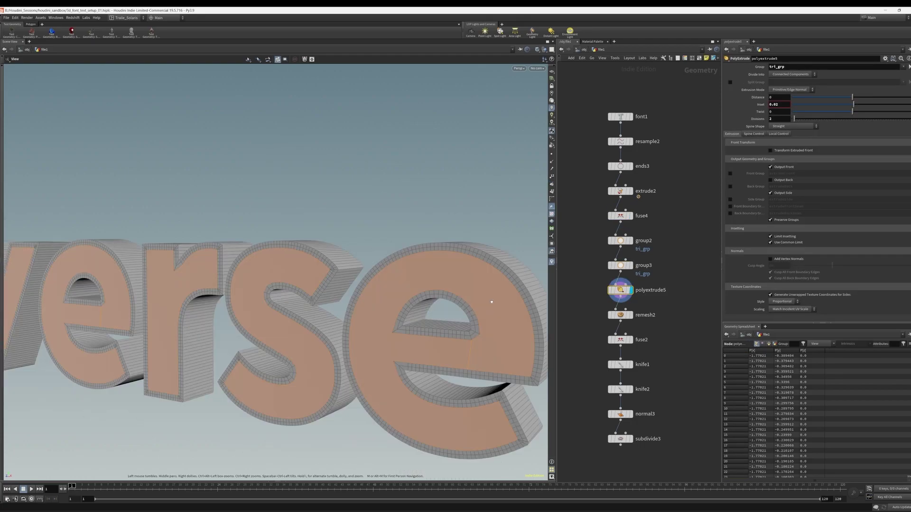
left_click_drag(490, 300, 480, 303)
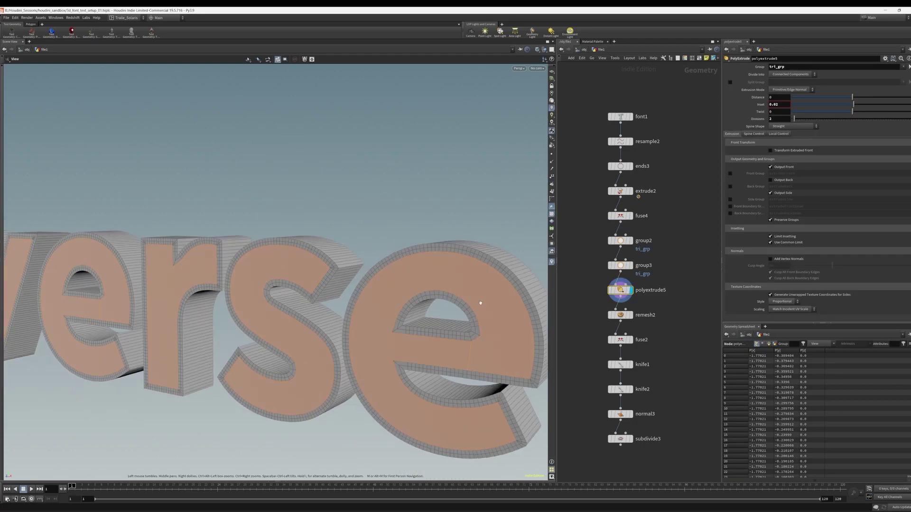
Step: Examine the polyextrude5 inset setting and the border it makes around the s and e faces
middle_click_drag(453, 282, 401, 273)
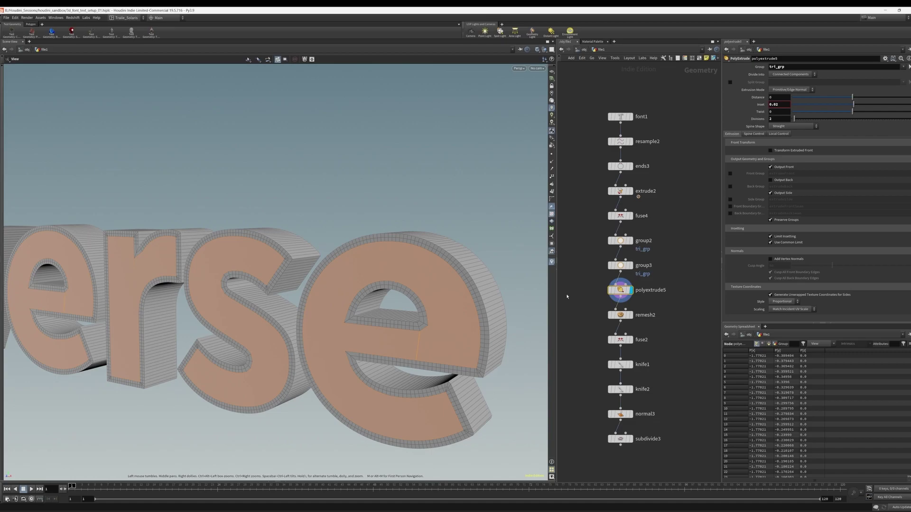
left_click(769, 105)
left_click_drag(321, 251, 377, 288)
scroll(377, 288, "up", 3)
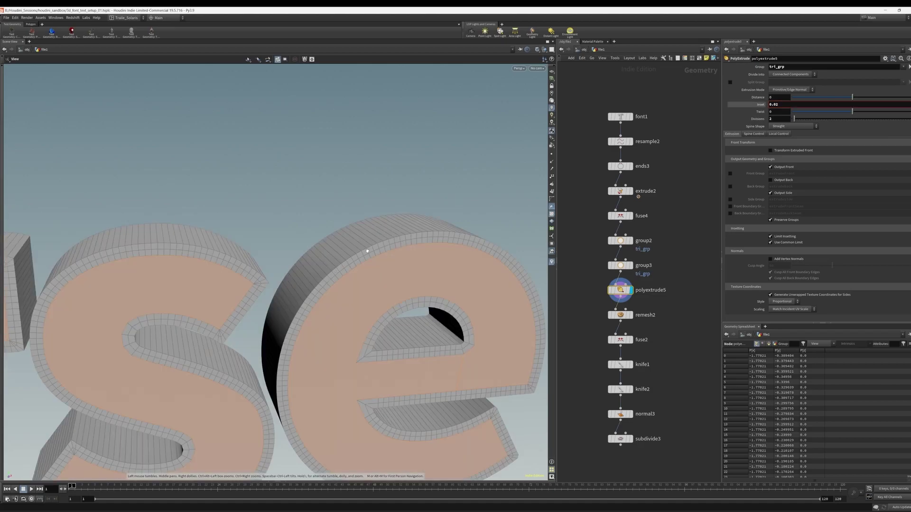
scroll(463, 247, "down", 3)
left_click_drag(531, 279, 494, 265)
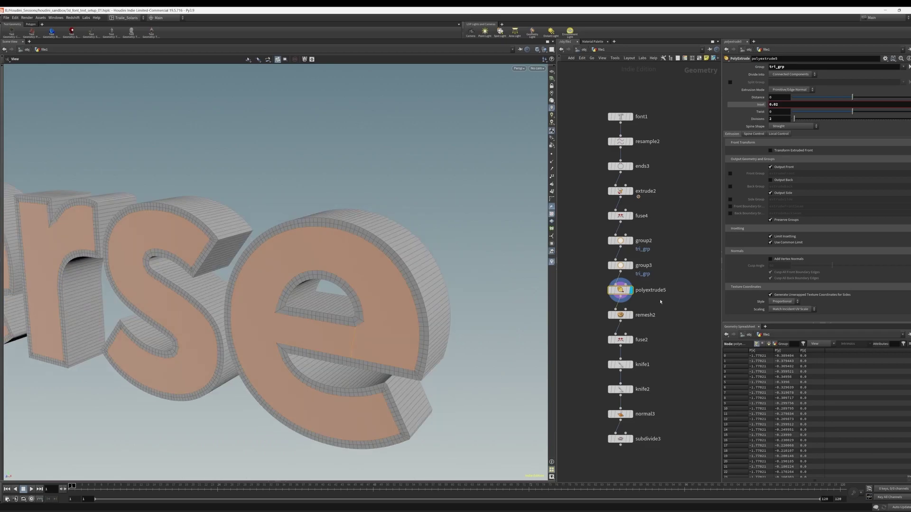
Step: Display the remesh2 node's output and examine the triangulated front faces of the letters
left_click(609, 317)
left_click(630, 315)
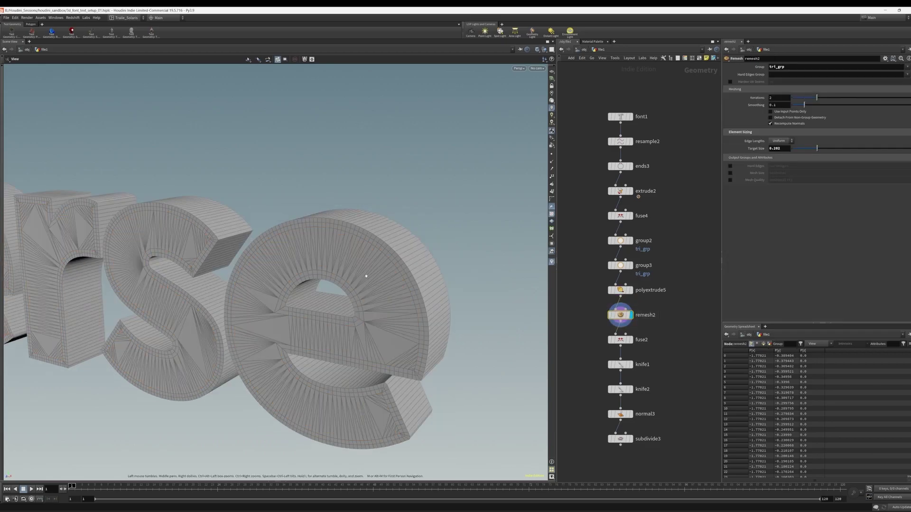
left_click_drag(366, 277, 265, 274)
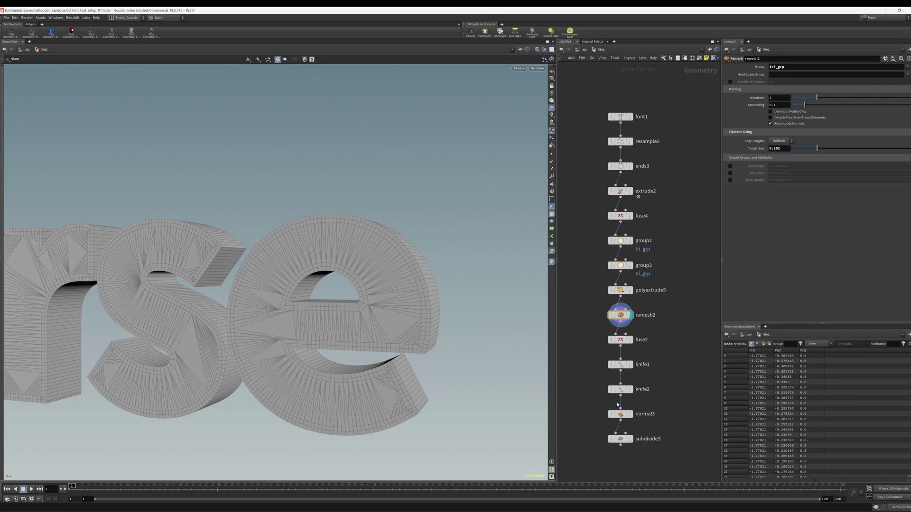
left_click_drag(246, 266, 387, 263)
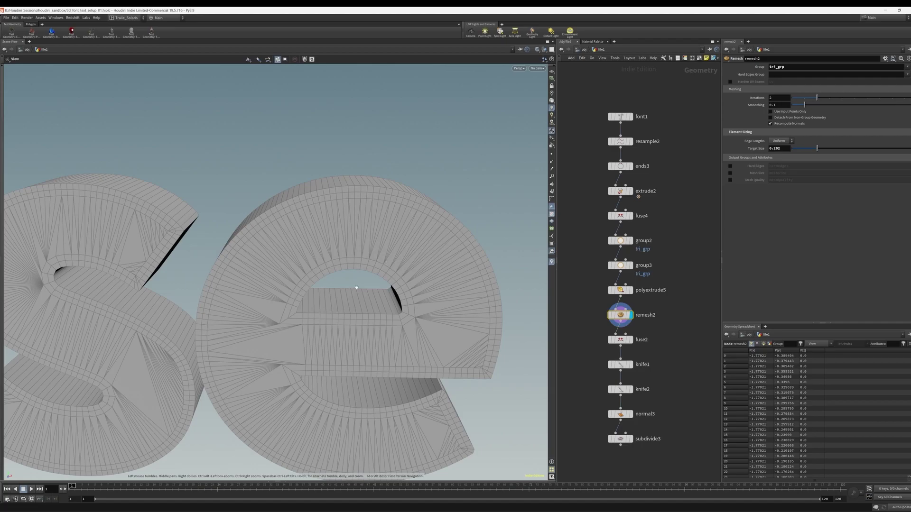
left_click_drag(385, 239, 336, 230)
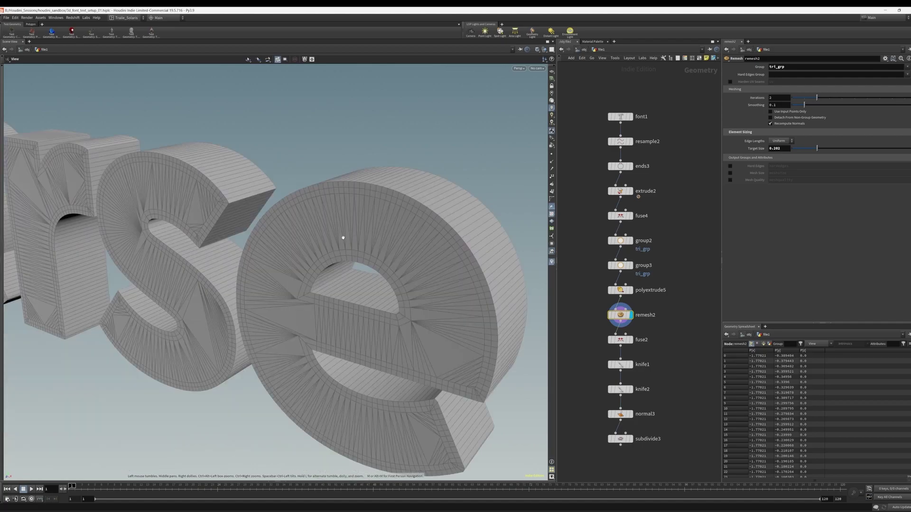
left_click_drag(343, 237, 366, 233)
Step: Display the fuse2 node's output and inspect the front and side faces of the lettering
left_click(630, 340)
left_click_drag(659, 329, 612, 350)
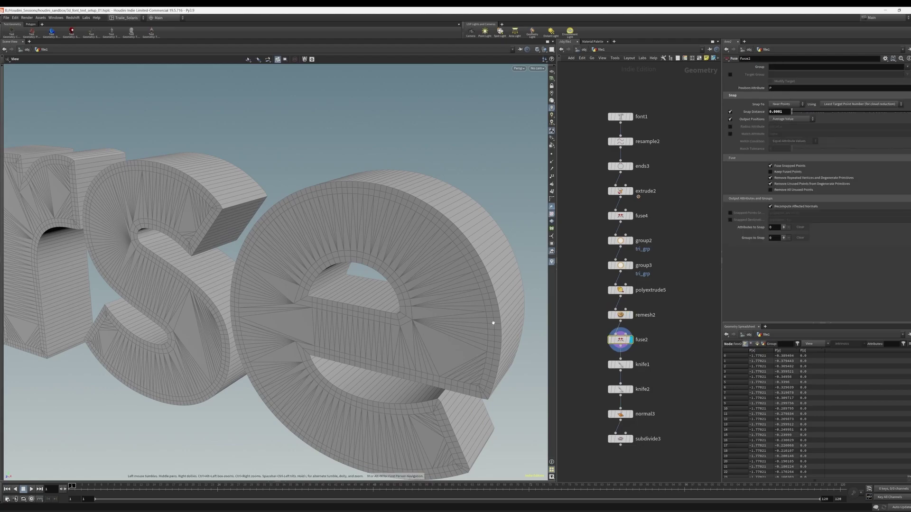
left_click_drag(493, 322, 292, 278)
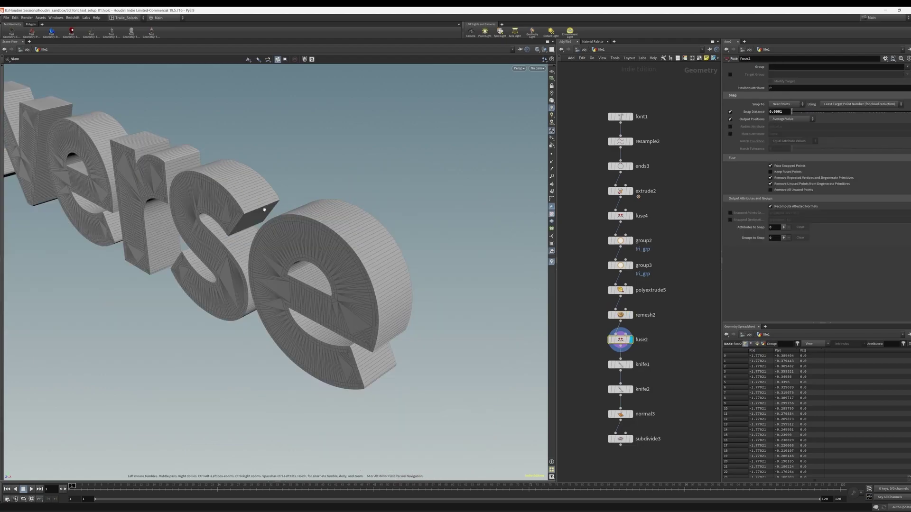
left_click_drag(276, 221, 424, 256)
Step: Bypass knife1 and knife2, display subdivide3 and inspect the side edges of the subdivided lettering
left_click_drag(674, 363, 612, 393)
key("b")
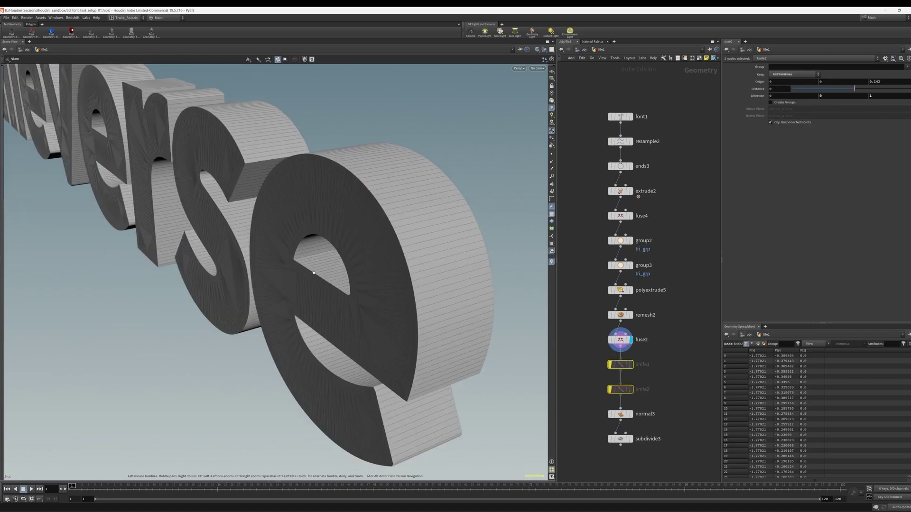
left_click(630, 438)
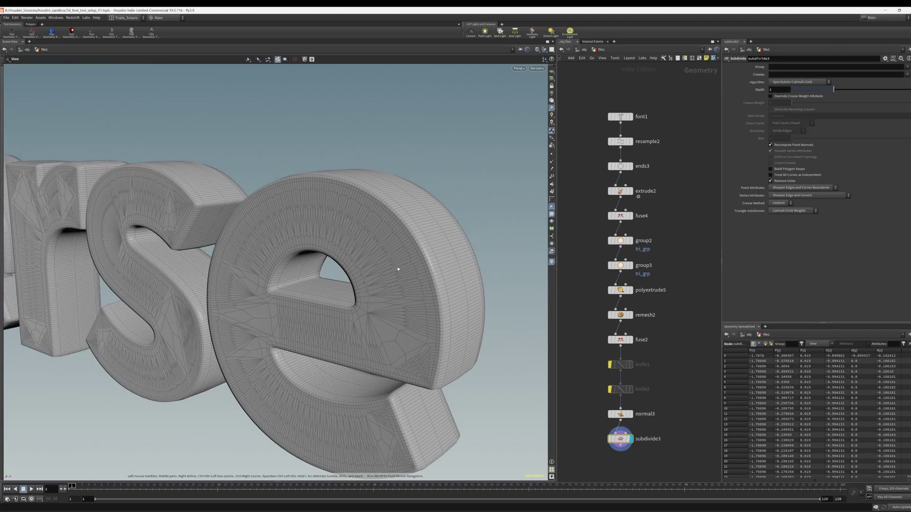
scroll(398, 269, "down", 3)
key("shift+w")
mouse_move(398, 269)
left_mouse_down()
mouse_move(407, 210)
mouse_move(407, 313)
mouse_move(432, 313)
left_mouse_up()
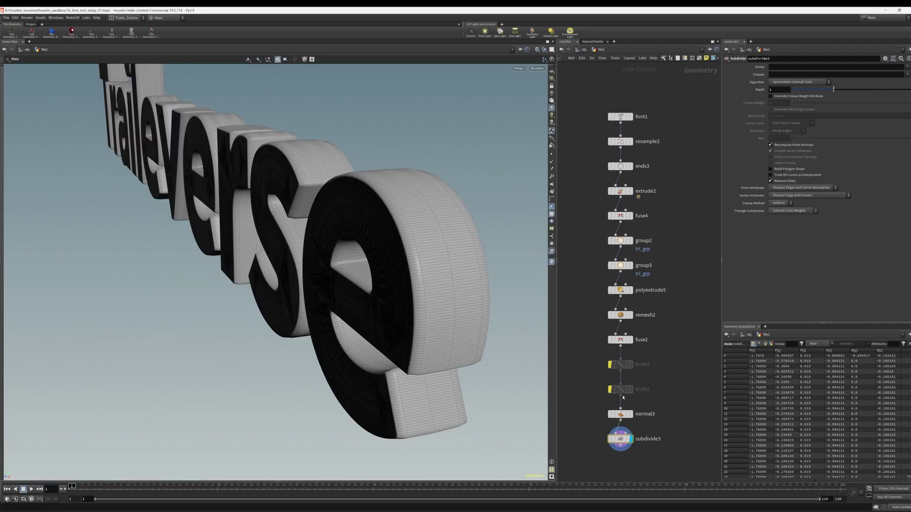
Step: Display the fuse2 node's output and re-enable the bypassed knife1 and knife2 nodes
left_click(630, 339)
left_click_drag(508, 261, 419, 303)
left_click_drag(656, 353, 625, 393)
left_click_drag(427, 290, 361, 283)
Step: Display the knife1 and knife2 outputs in turn and inspect their cuts along the letters' sides
left_click(630, 364)
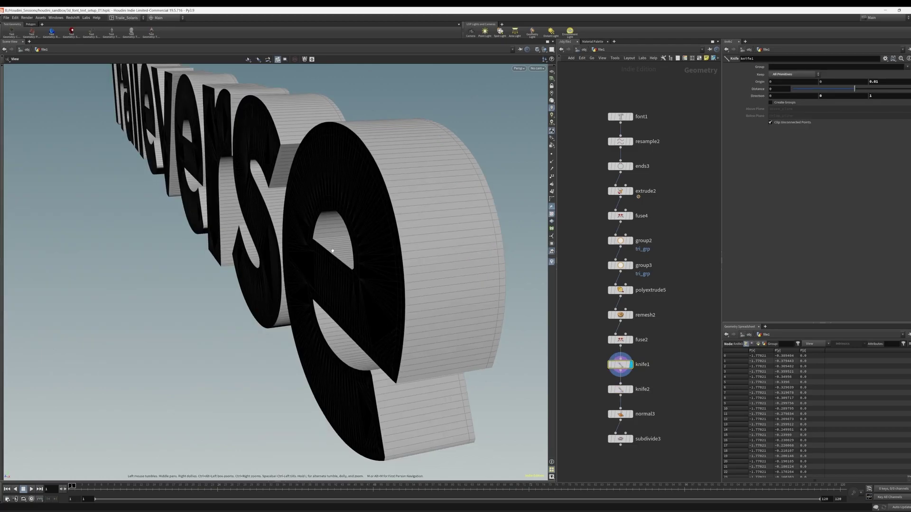
left_click_drag(442, 239, 419, 303)
left_click(630, 390)
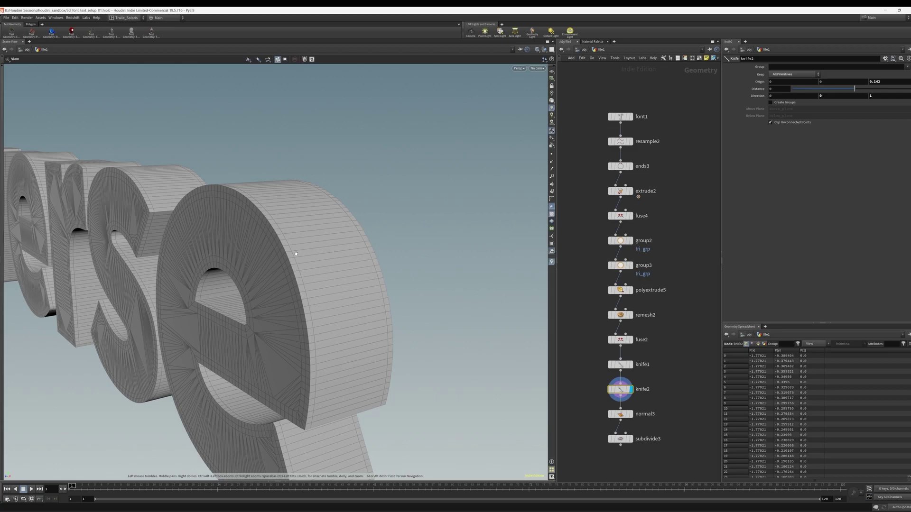
left_click_drag(296, 254, 361, 294)
Step: Display the subdivide3 output without wireframe and examine the rounded edges across the whole text
left_click(630, 439)
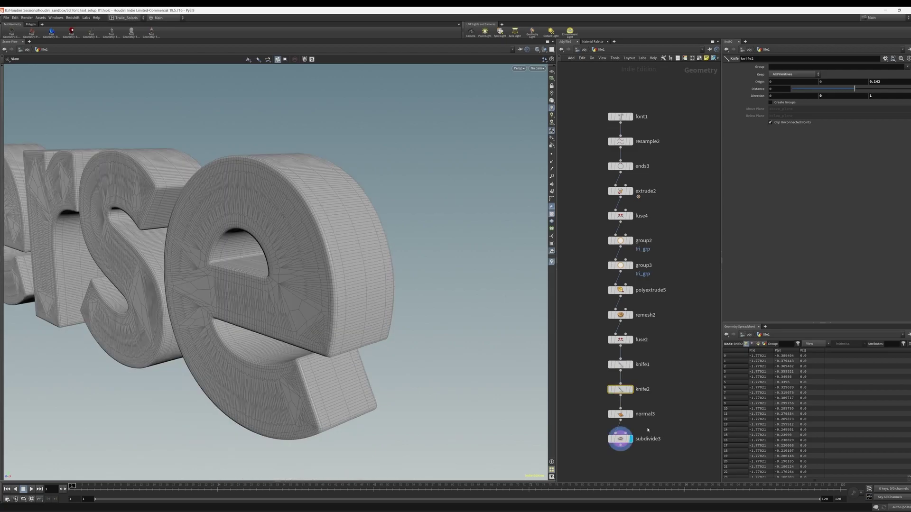
left_click(645, 437)
left_click_drag(366, 248, 319, 262)
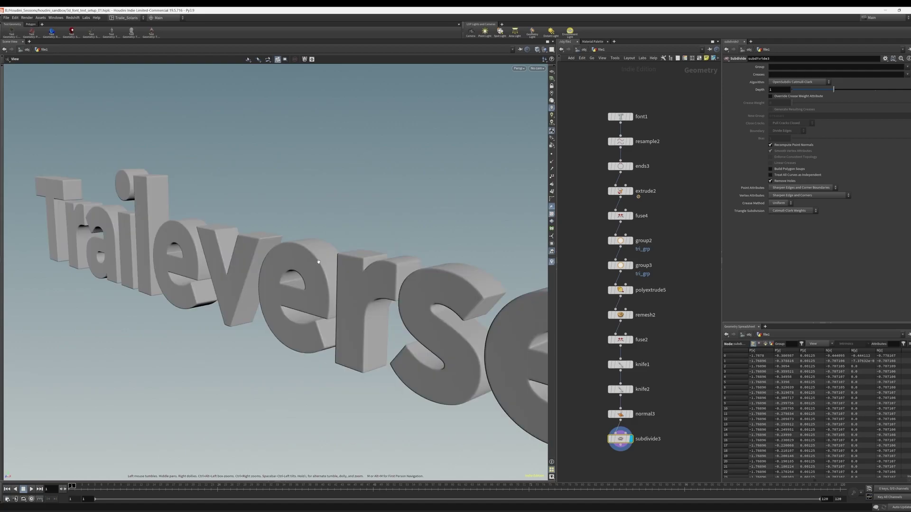
scroll(380, 282, "up", 3)
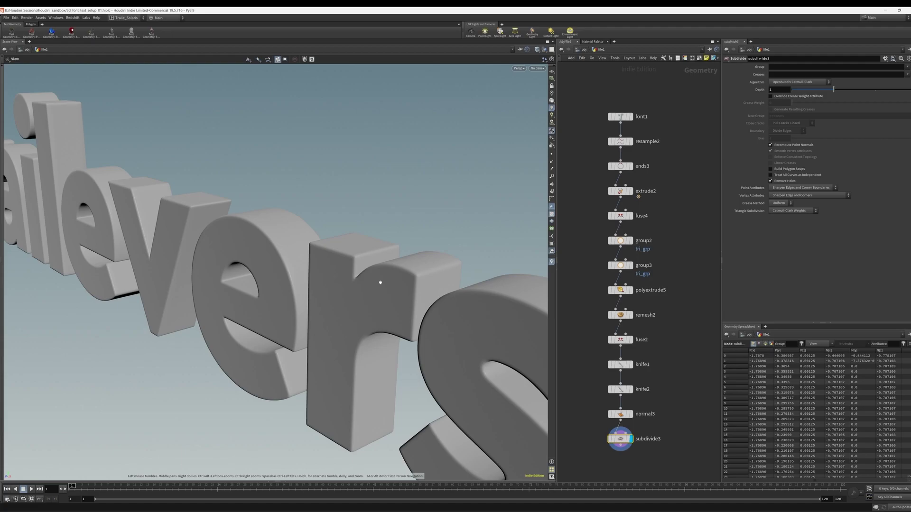
left_click_drag(380, 282, 431, 270)
middle_click_drag(432, 270, 214, 228)
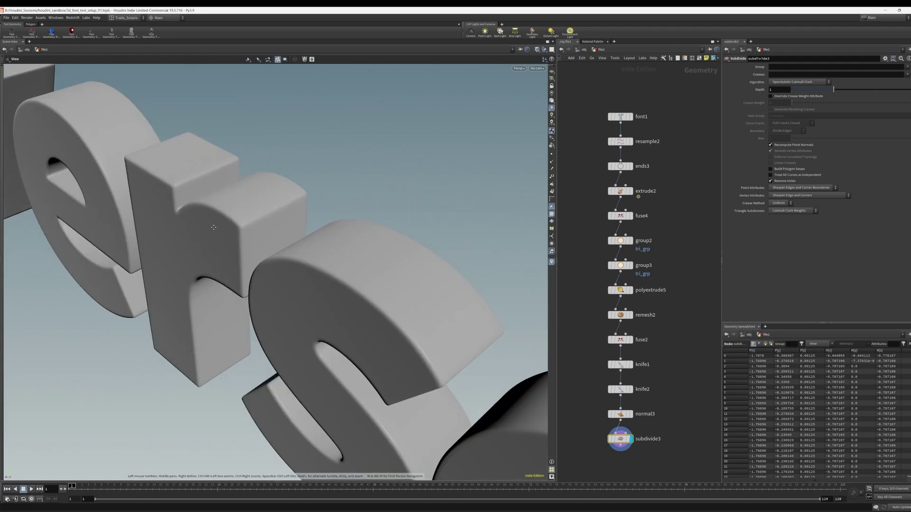
scroll(213, 227, "down", 5)
left_click_drag(213, 227, 199, 190)
middle_click_drag(184, 266, 301, 296)
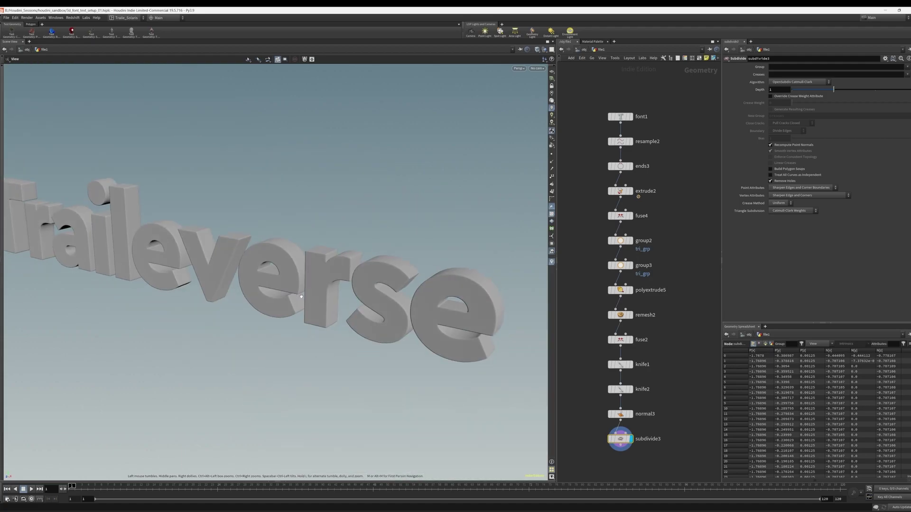
mouse_move(254, 204)
left_mouse_down()
mouse_move(246, 241)
mouse_move(413, 221)
mouse_move(343, 252)
left_mouse_up()
key("shift+w")
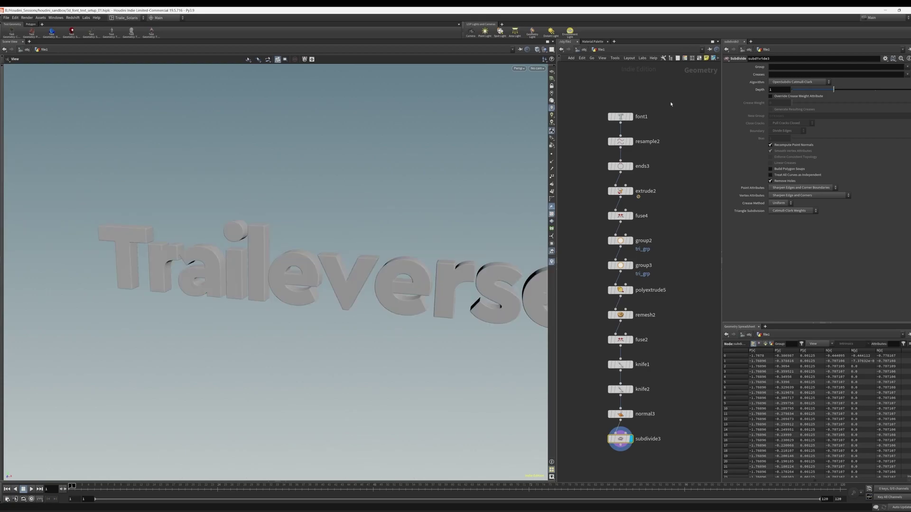
Step: Change the font1 node's font to Basilia
left_click(620, 116)
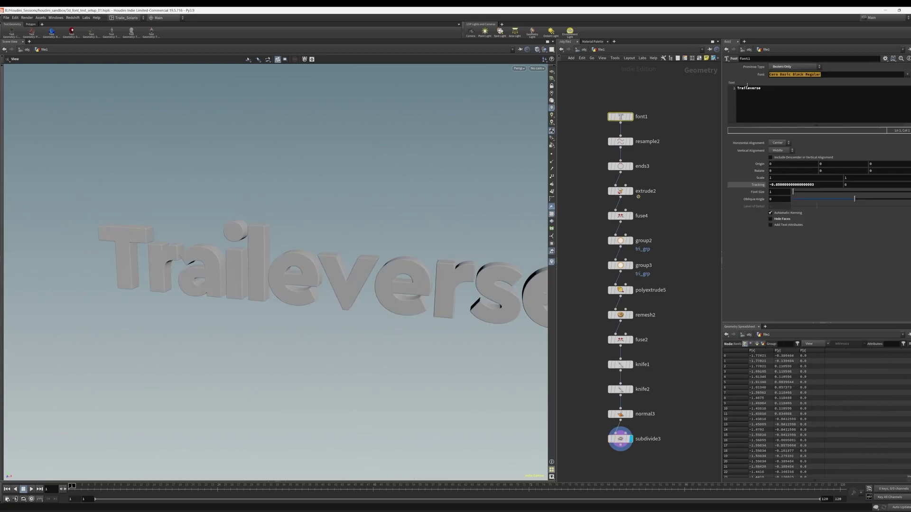
left_click(906, 75)
left_click_drag(909, 93, 907, 112)
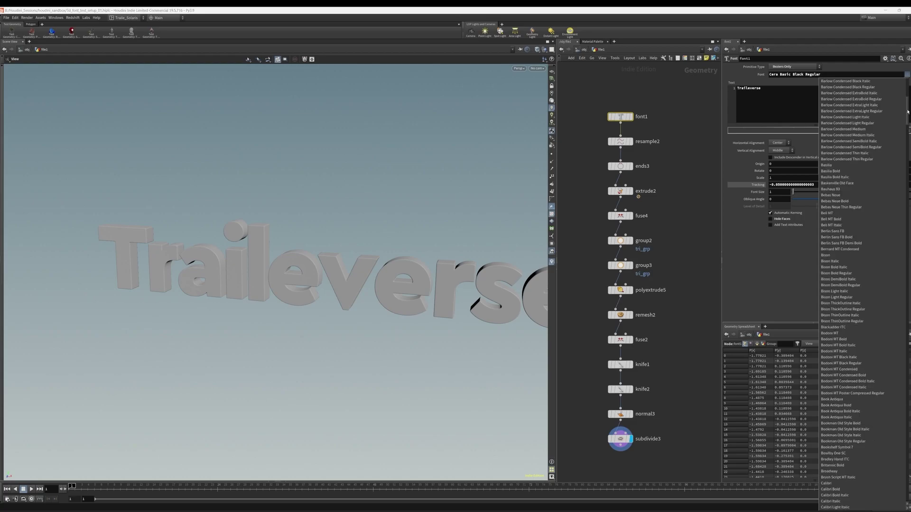
left_click(826, 165)
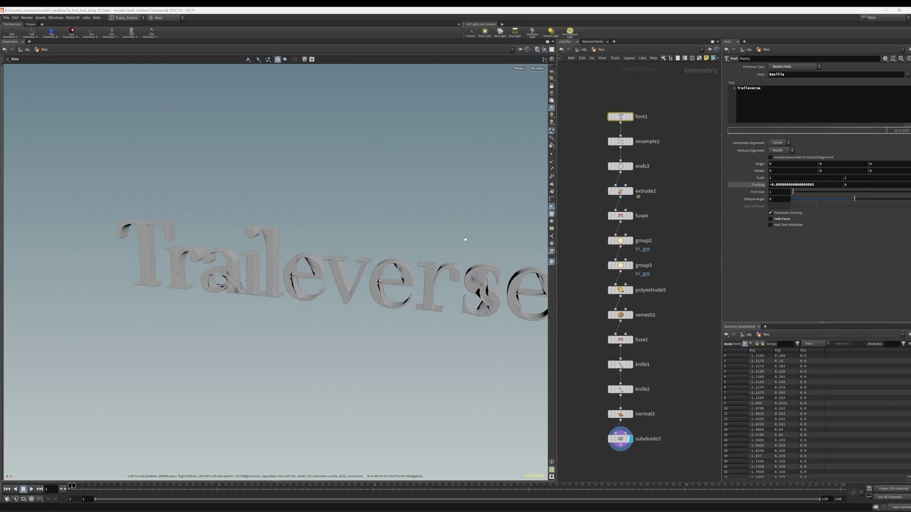
Step: Examine the final letter faces in the Basilia font, focusing on the s and e, and show the wireframe
scroll(435, 234, "up", 5)
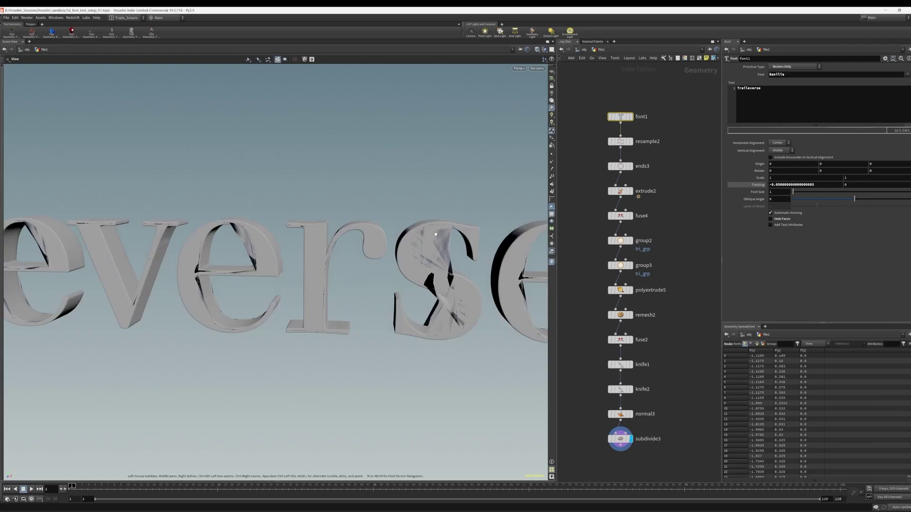
left_click_drag(436, 234, 261, 265)
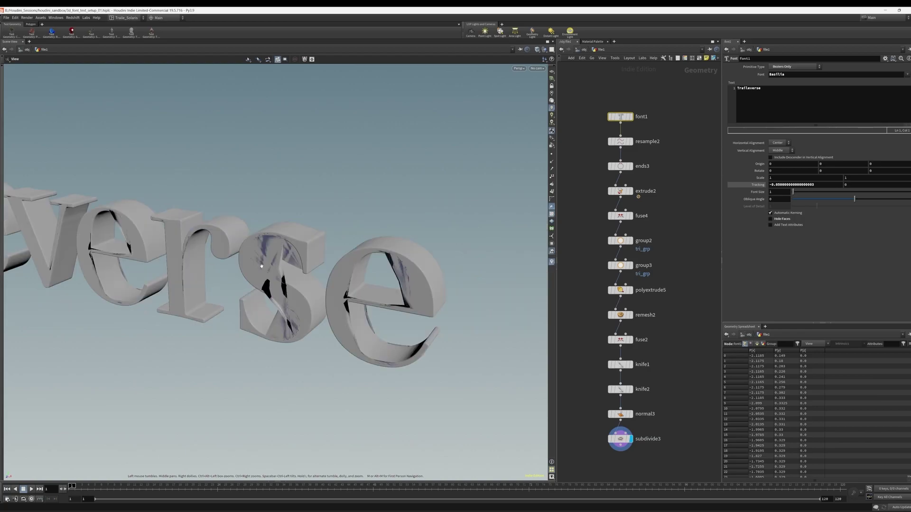
scroll(304, 236, "up", 3)
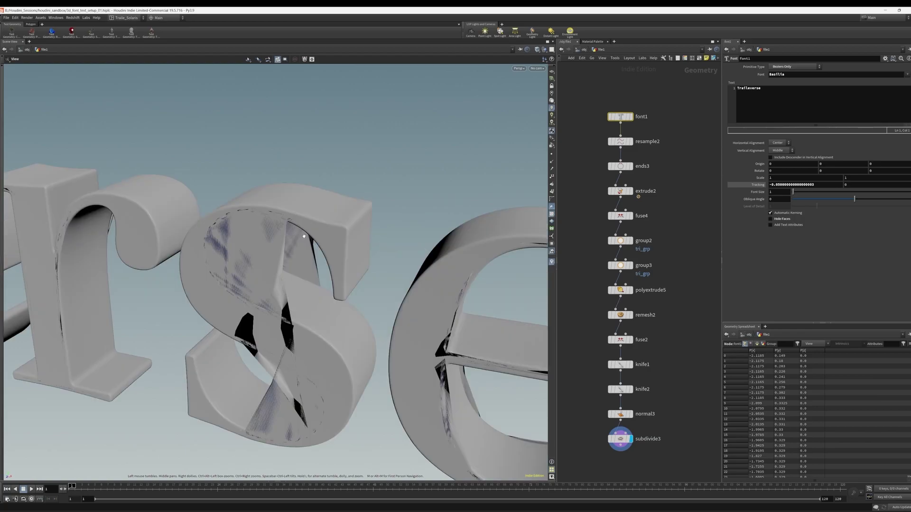
scroll(303, 236, "down", 2)
key("shift+w")
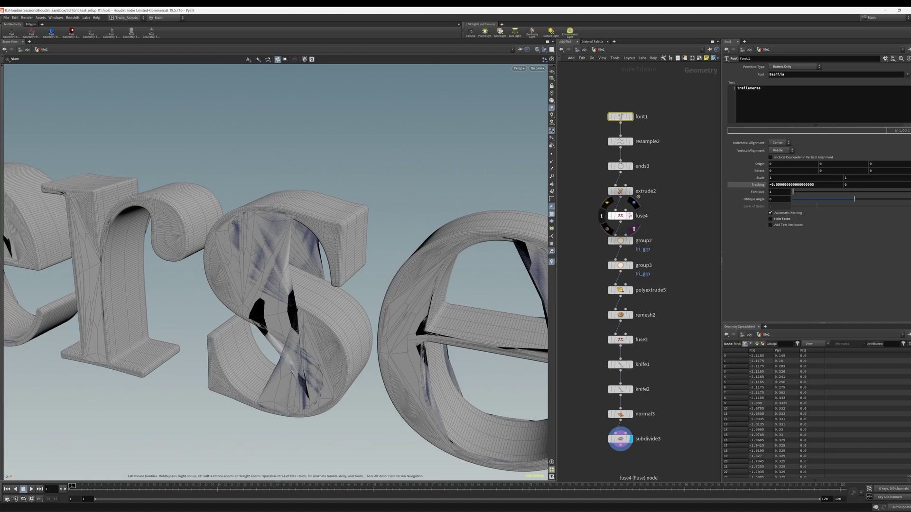
Step: Display fuse4, group3 and polyextrude5 in turn to check the Basilia letters' front faces at each stage
left_click(630, 216)
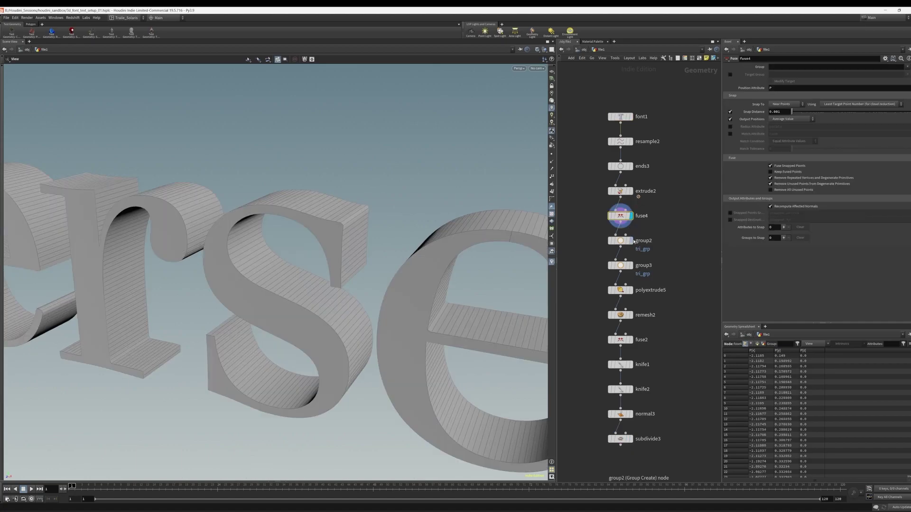
left_click(631, 241)
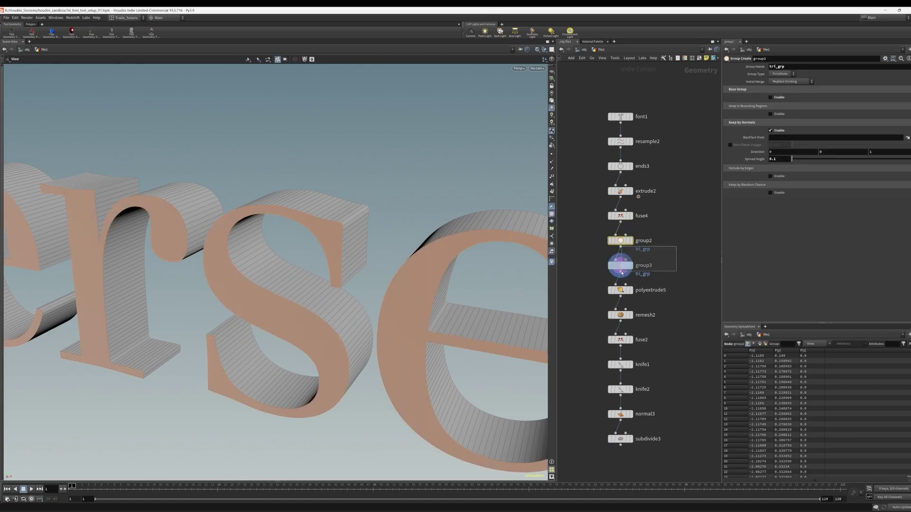
left_click(628, 290)
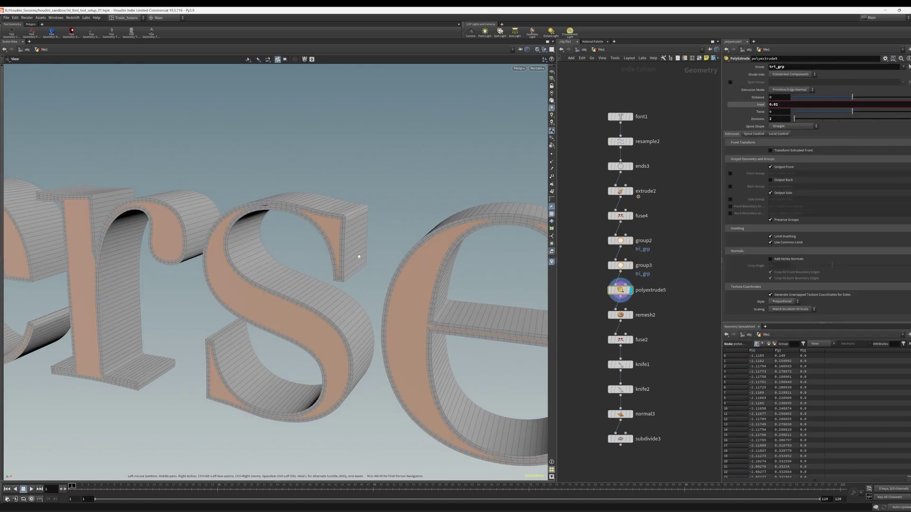
Step: Display the remesh2 node's output and examine the triangulation of the Basilia s and e
left_click(619, 315)
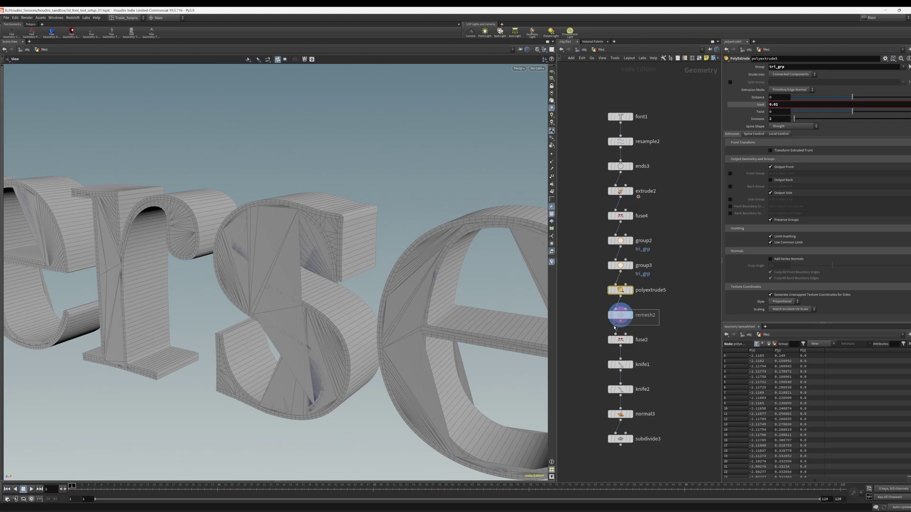
left_click_drag(614, 327, 613, 327)
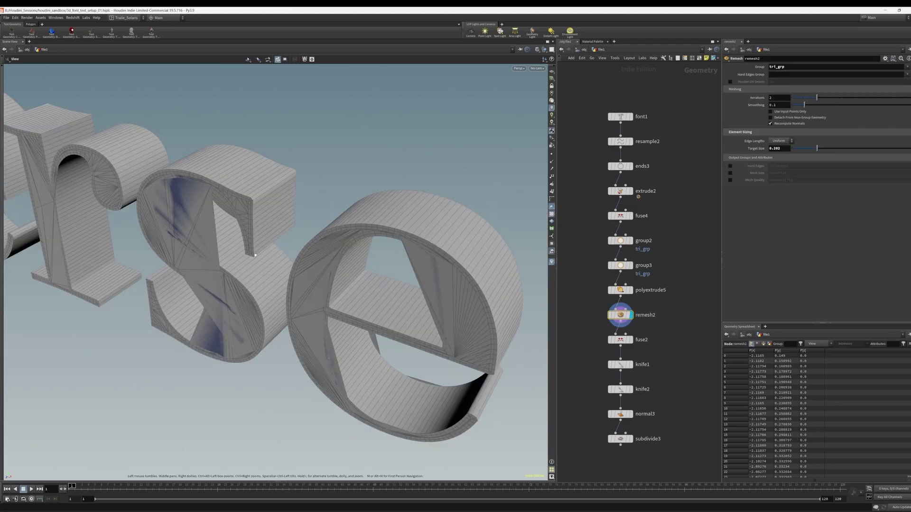
left_click_drag(271, 225, 327, 243)
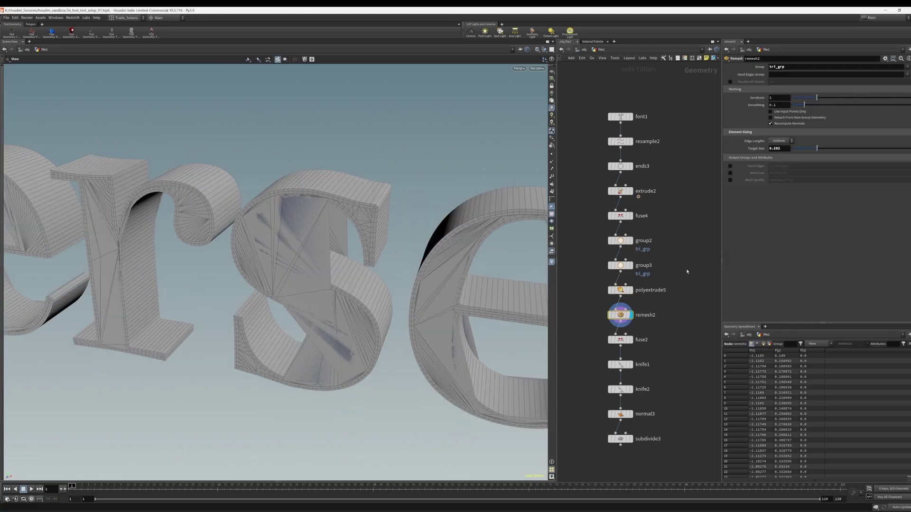
Step: Examine the s and e front faces at the polyextrude5 and fuse4 stages to compare the inset with the letter outline
left_click(619, 290)
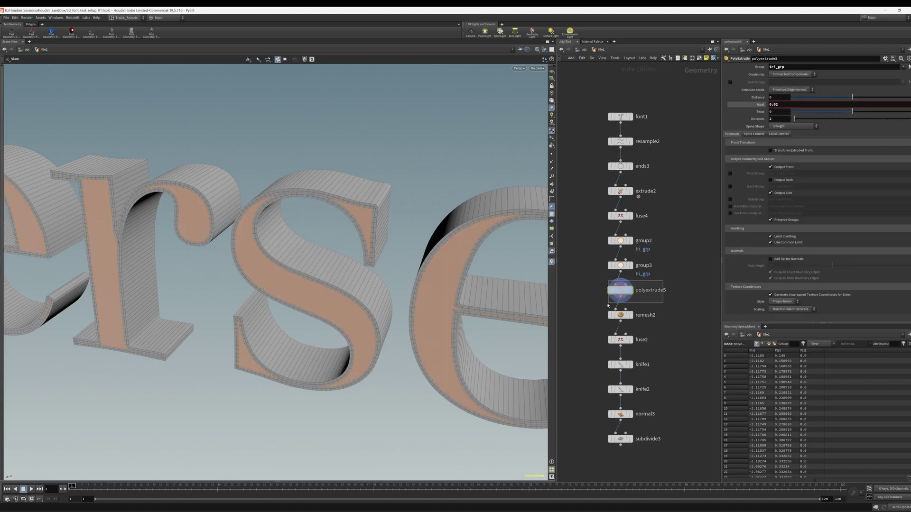
left_click_drag(607, 306, 607, 306)
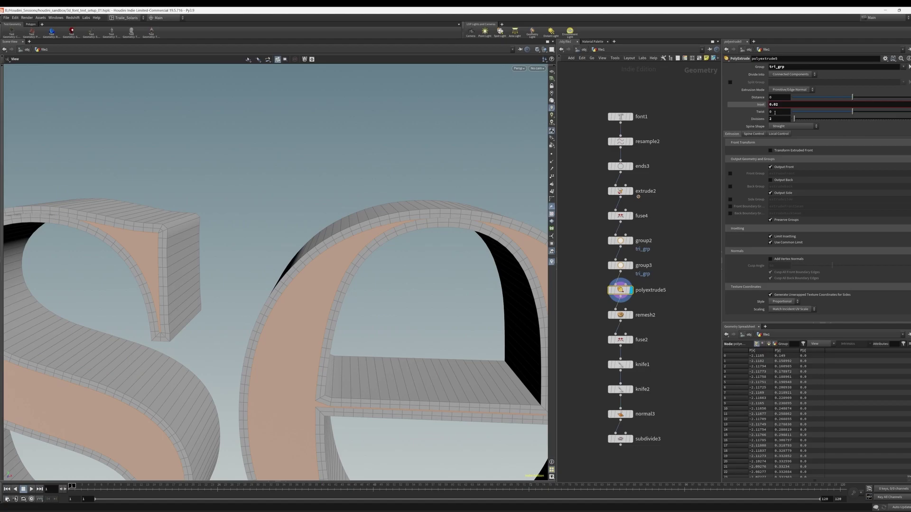
right_click_drag(411, 241, 323, 263)
left_click_drag(322, 263, 300, 206)
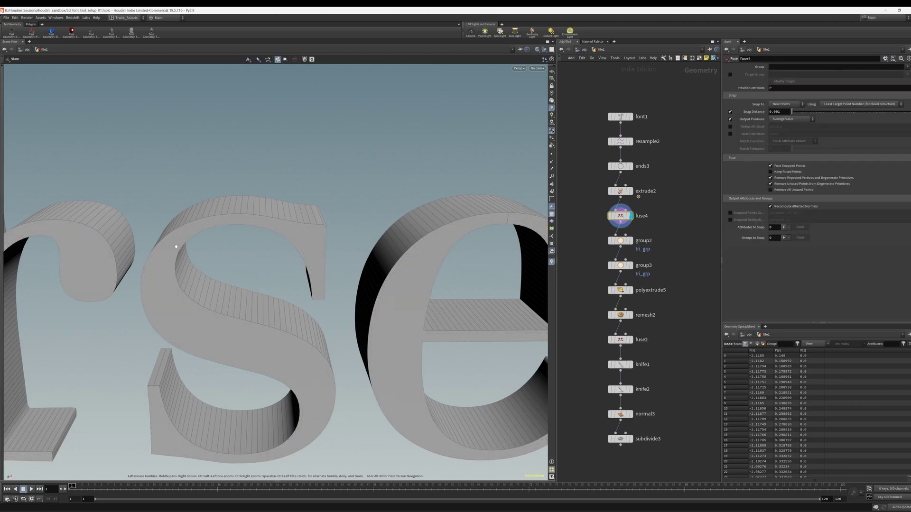
left_click_drag(177, 248, 236, 219)
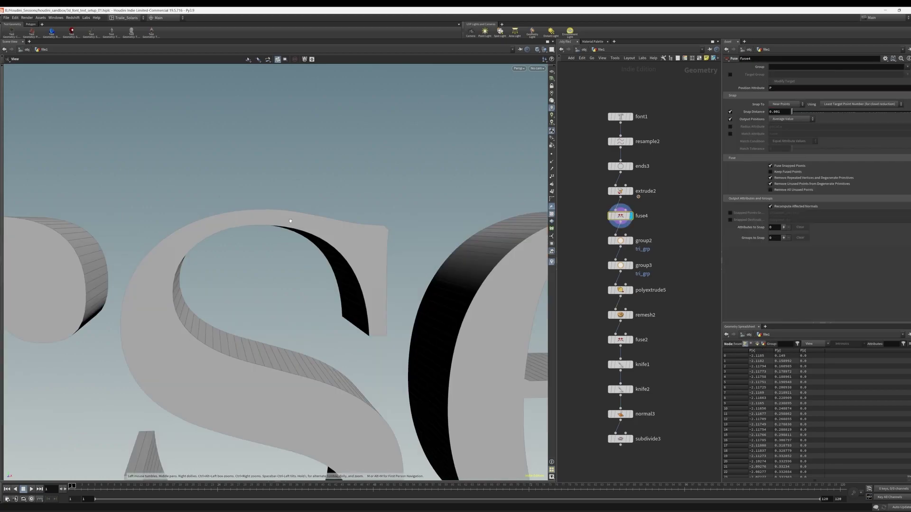
left_click_drag(290, 221, 348, 212)
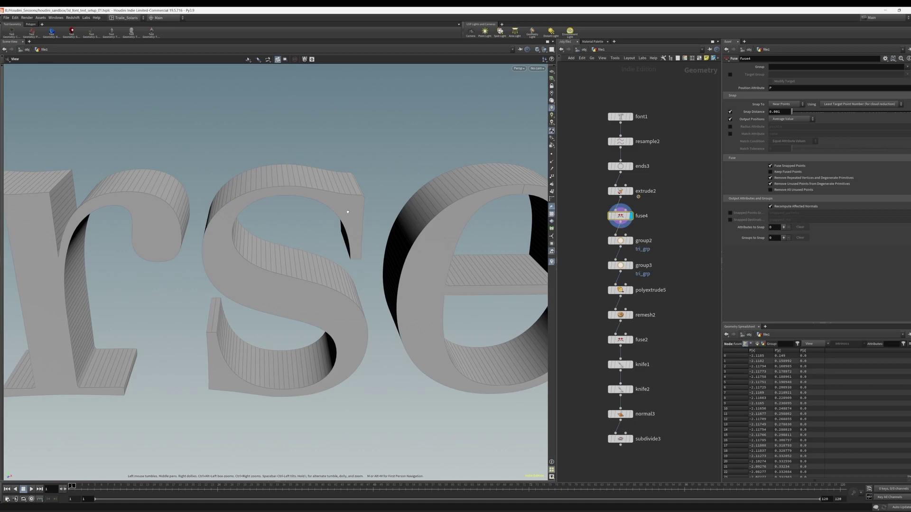
Step: Reduce the polyextrude5 inset to 0.01 and finally 0.005, with that node displayed
left_click(620, 289)
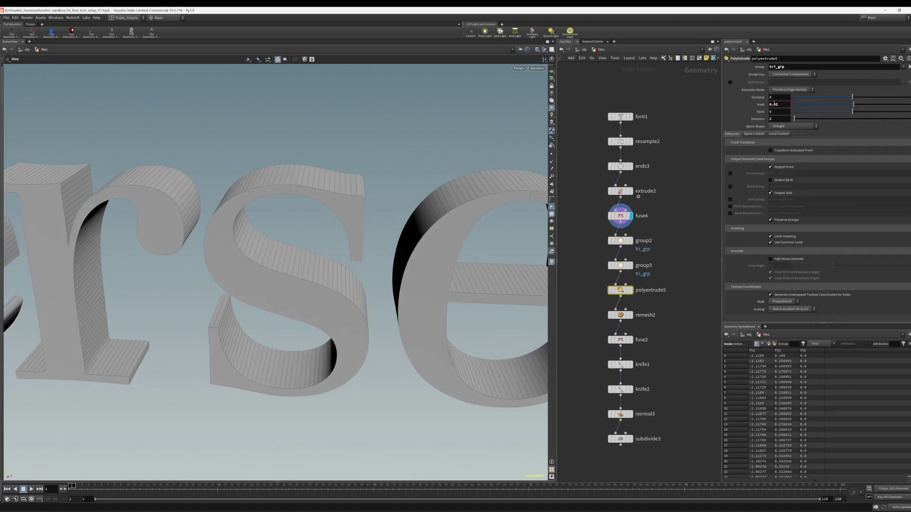
double_click(774, 103)
type("01")
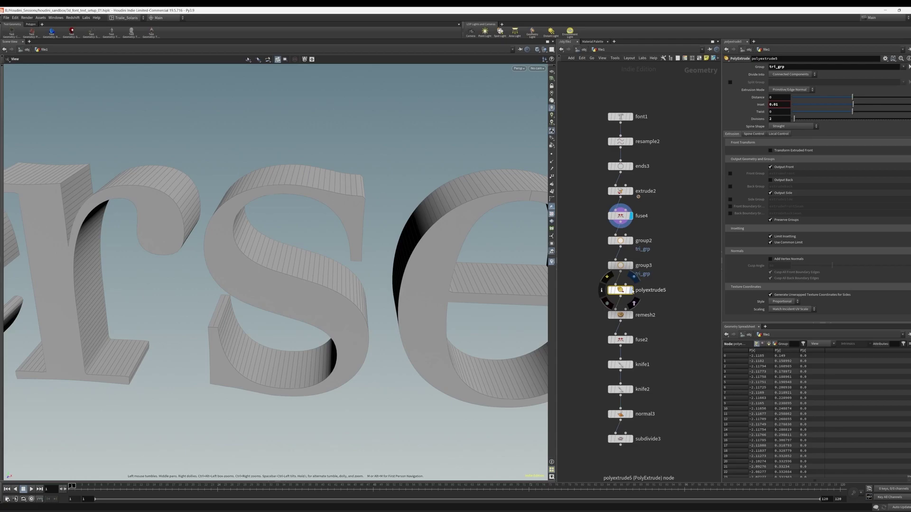
left_click(631, 289)
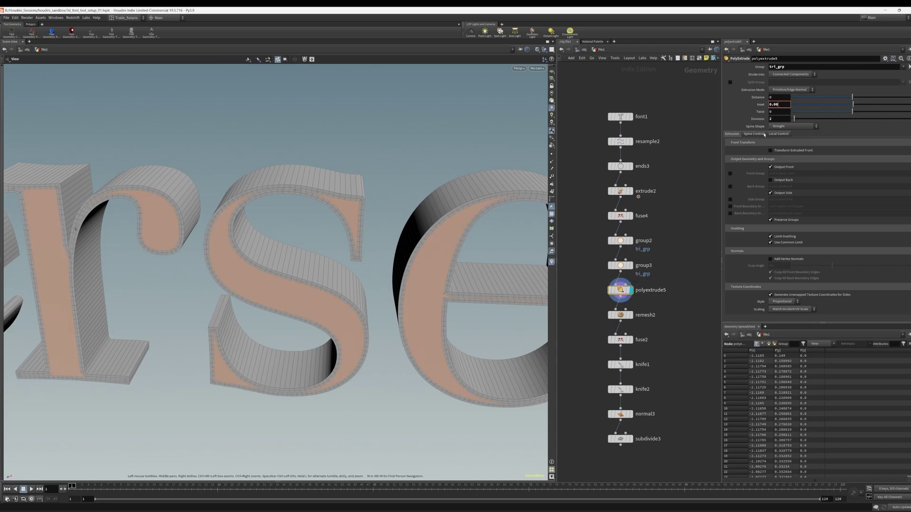
type("5")
Step: Display remesh2 and subdivide3 in turn, and examine the triangulation and the final rounded edges of the s
left_click_drag(332, 251, 285, 242)
left_click(629, 315)
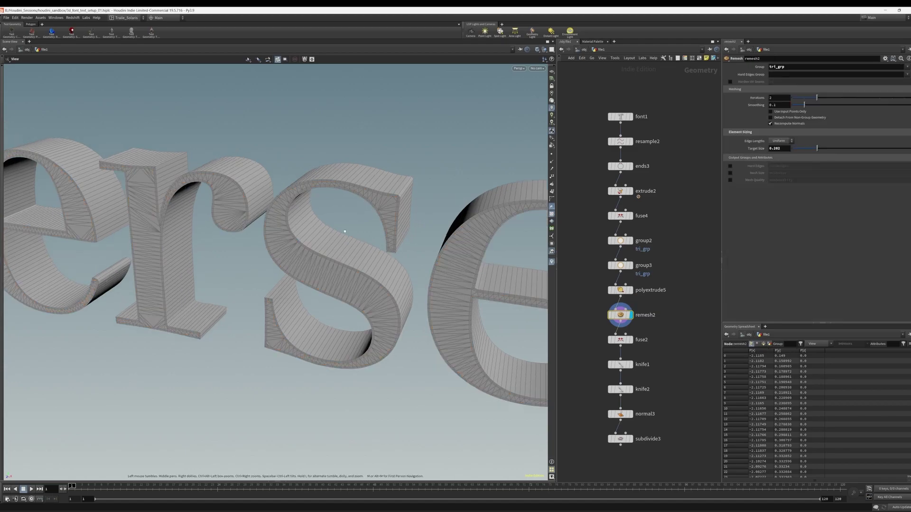
left_click_drag(344, 232, 270, 195)
left_click(630, 438)
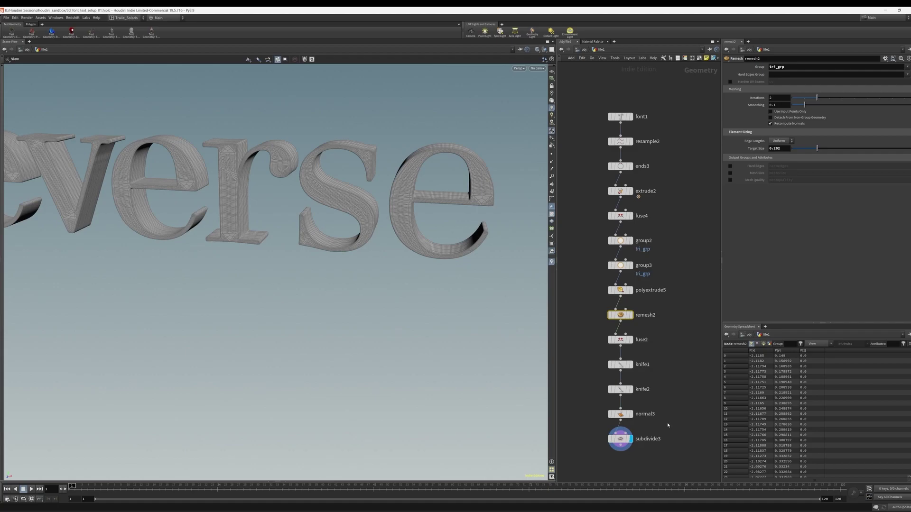
left_click(620, 439)
left_click_drag(360, 223, 307, 233)
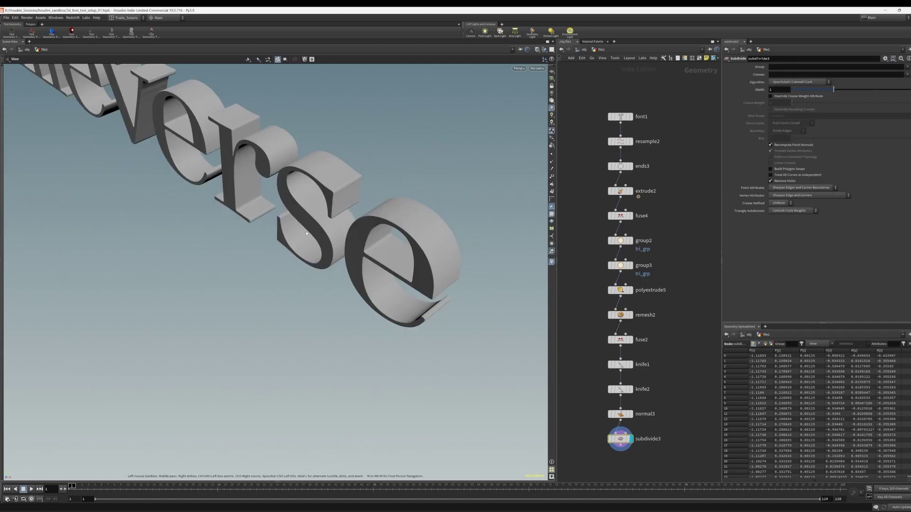
right_click_drag(307, 234, 411, 152)
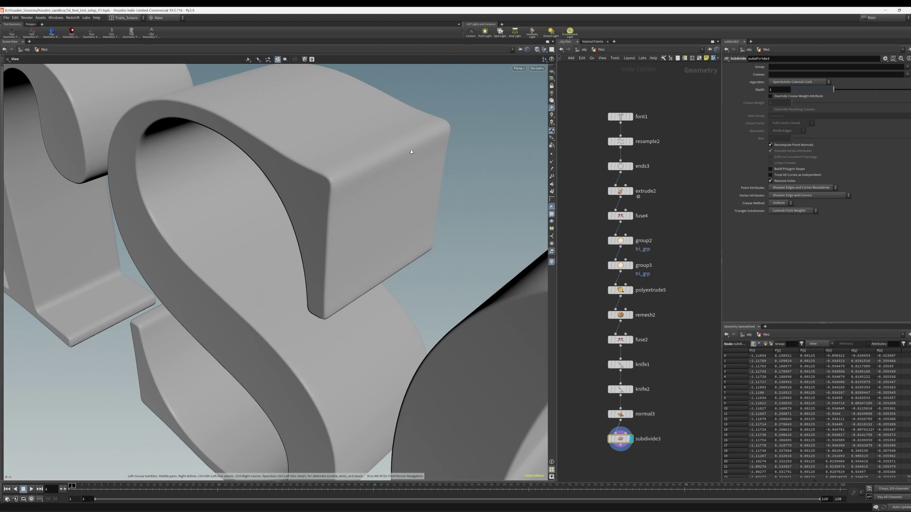
Step: Set the polyextrude5 inset to 0.007 and view the whole word with the subdivided result
left_click(620, 290)
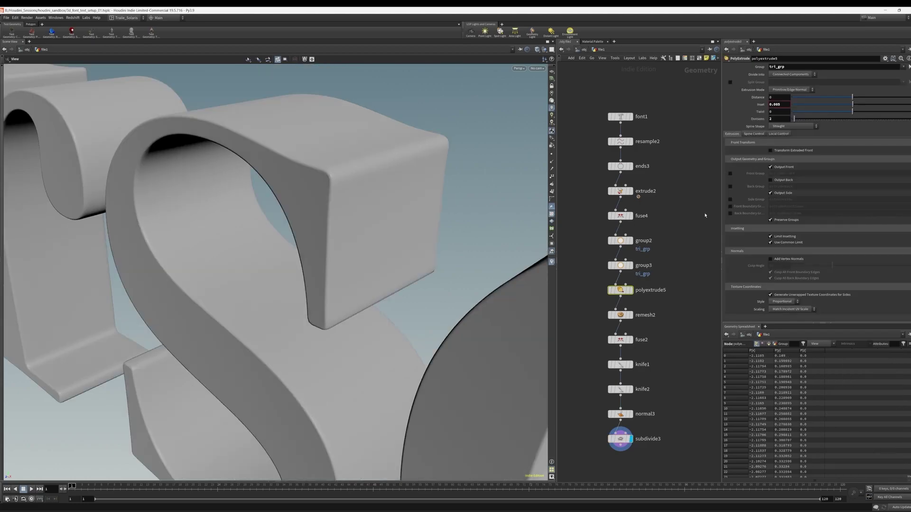
left_click(780, 104)
key("BackSpace")
type("7")
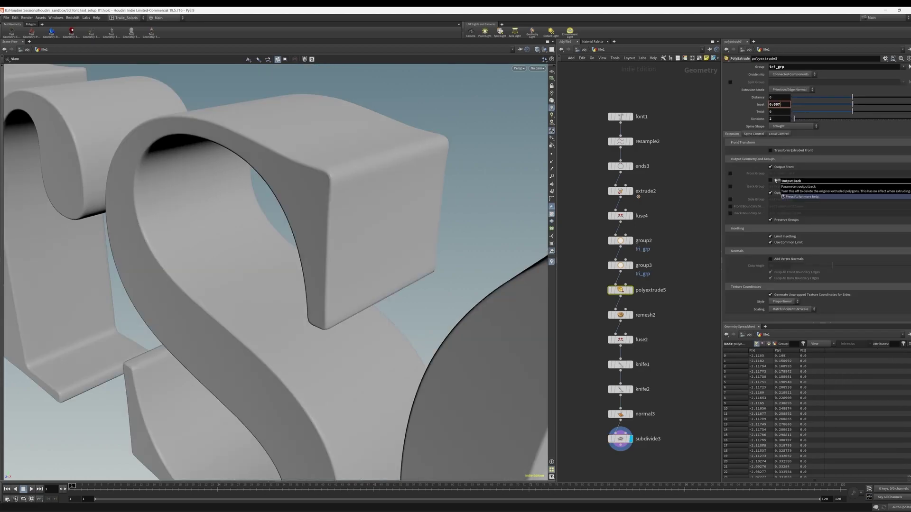
right_click_drag(360, 170, 172, 238)
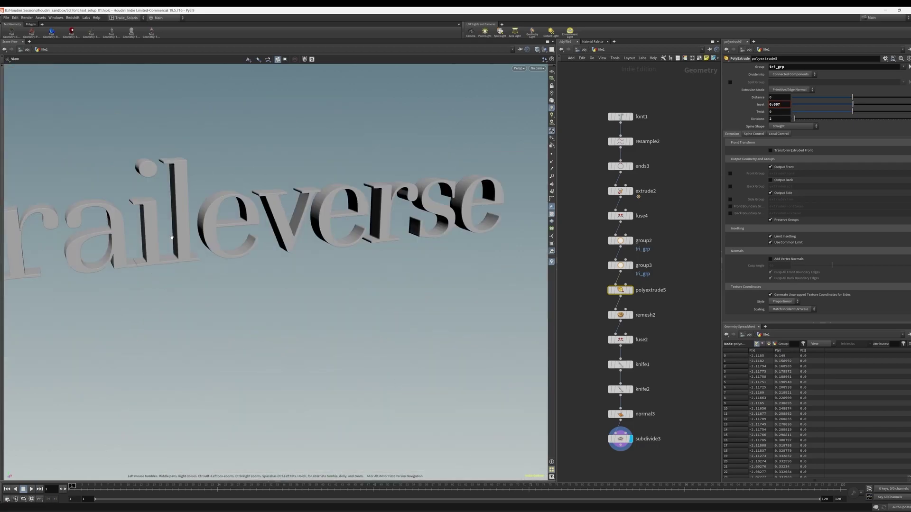
left_click_drag(171, 238, 338, 277)
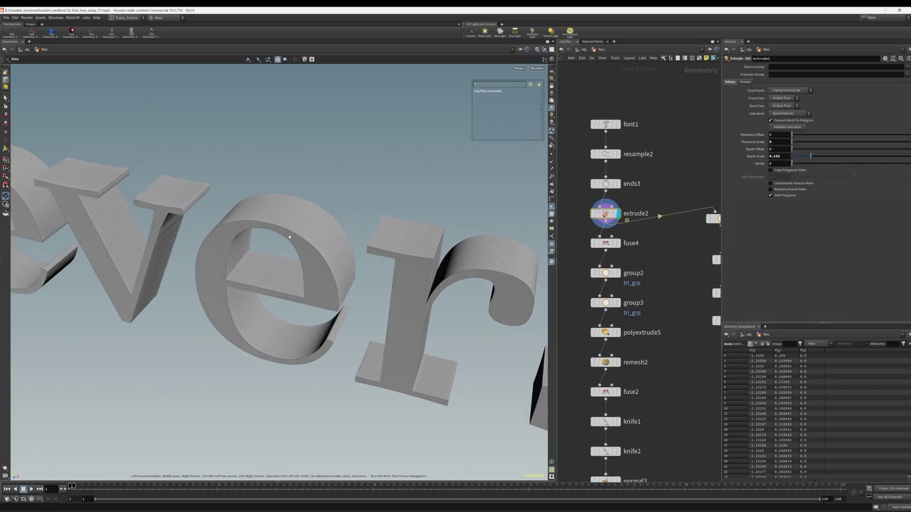
Step: Examine the extrude2 output on the v, e and r, and locate the alternative branch leading from it
mouse_move(289, 228)
left_mouse_down()
mouse_move(275, 223)
mouse_move(289, 228)
mouse_move(283, 216)
left_mouse_up()
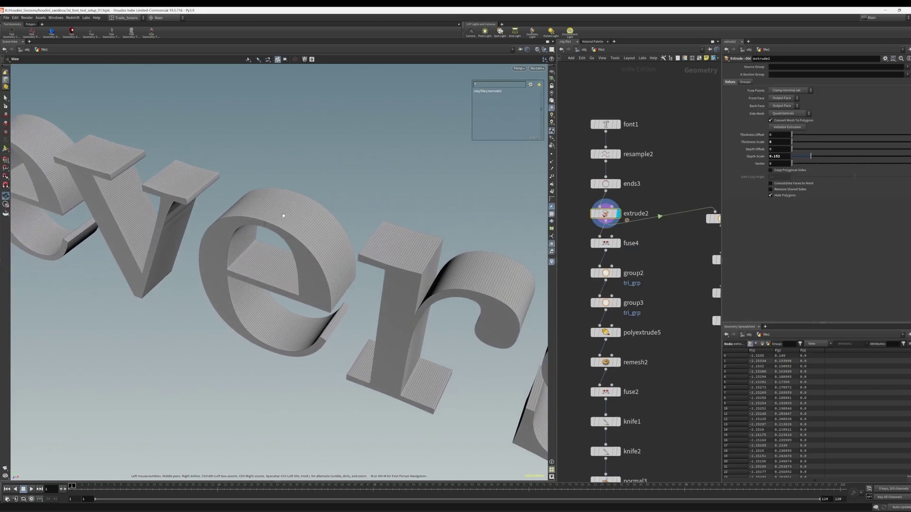
left_click_drag(140, 203, 233, 214)
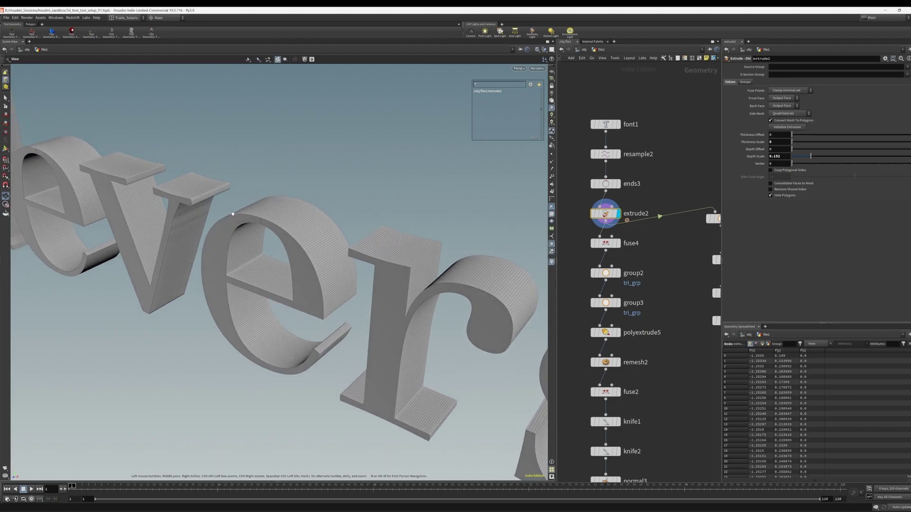
right_click_drag(250, 183, 223, 146)
mouse_move(642, 193)
middle_mouse_down()
mouse_move(624, 197)
mouse_move(641, 200)
middle_mouse_up()
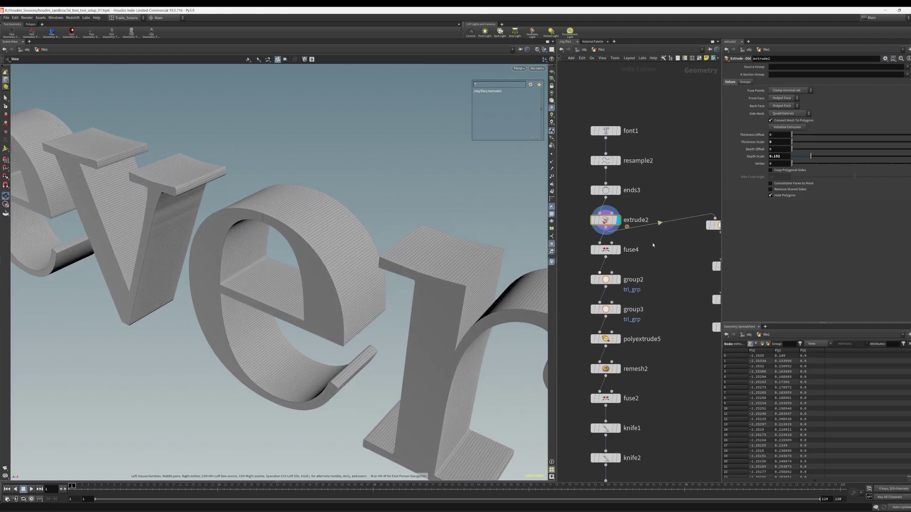
left_click_drag(345, 267, 316, 264)
middle_click_drag(379, 290, 330, 256)
middle_click_drag(657, 262, 583, 281)
Step: Display group1 and fuse5 in turn to examine the unshared-edge group on the e and the fused geometry's node info
left_click(659, 244)
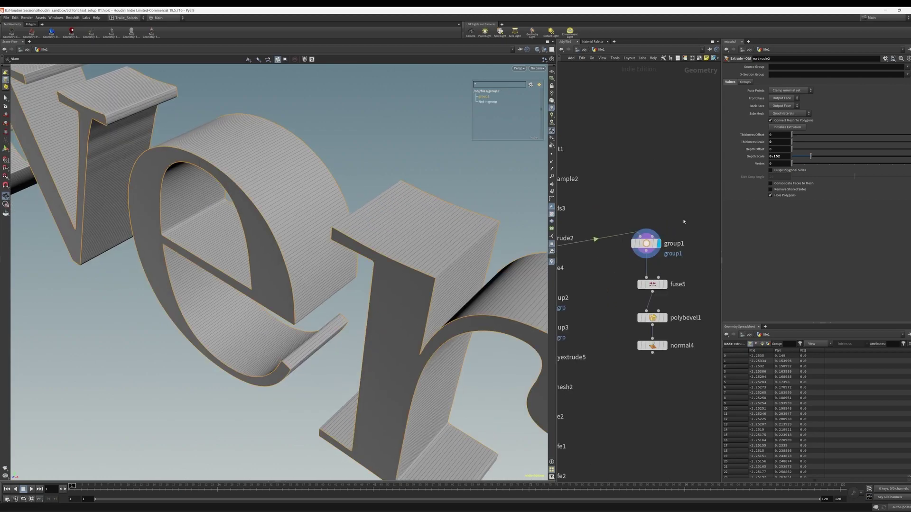
left_click(650, 246)
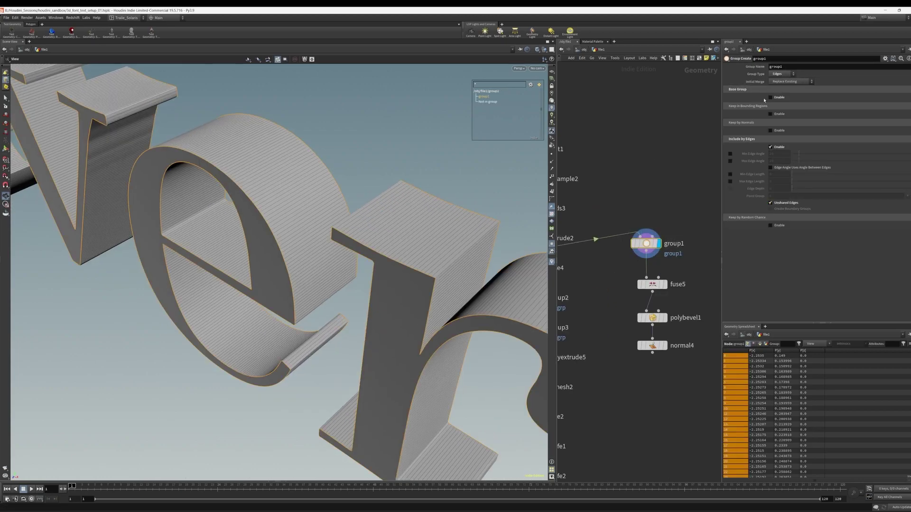
left_click_drag(295, 261, 303, 228)
right_click_drag(304, 228, 313, 169)
left_click_drag(313, 170, 361, 209)
left_click(665, 284)
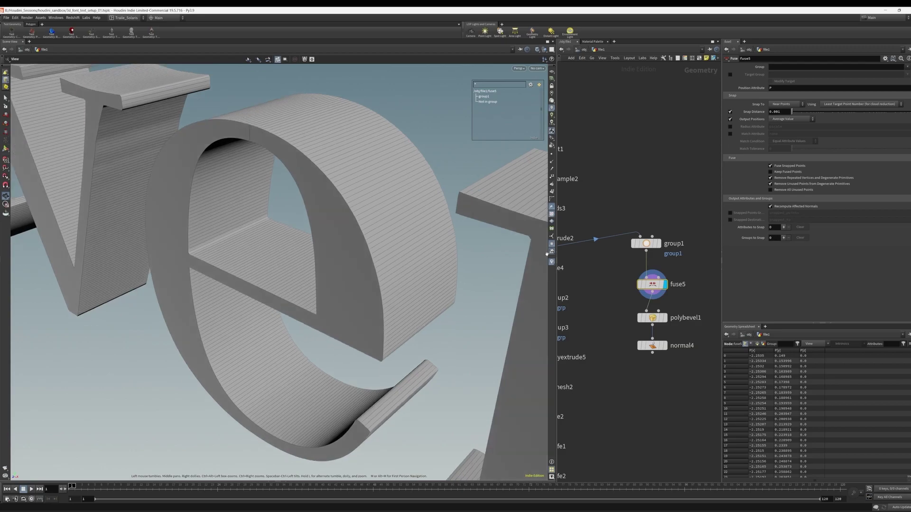
middle_click(652, 285)
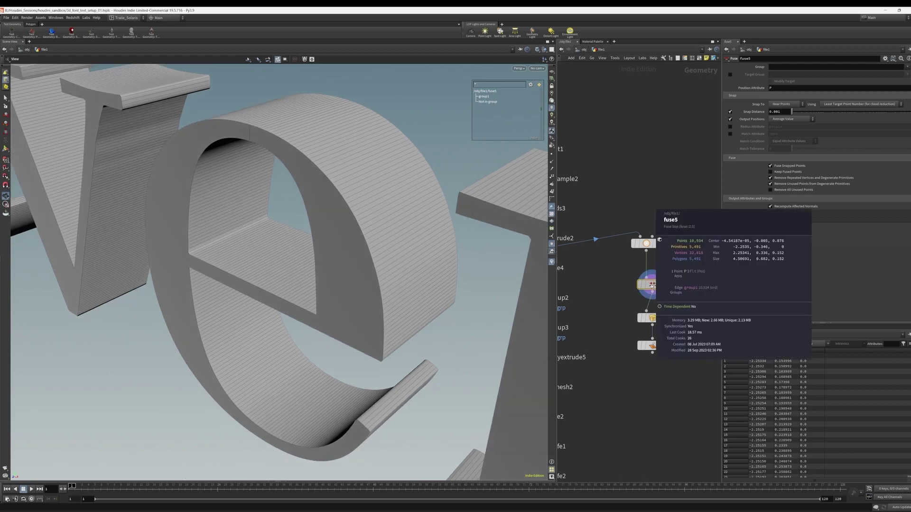
Step: Display the polybevel1 output and examine the beveled edges on the e, v and neighbouring letters
left_click(664, 318)
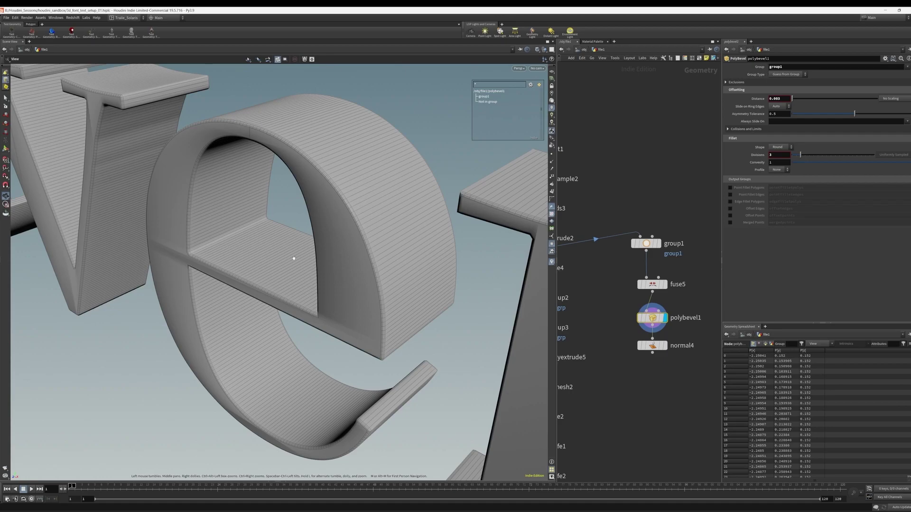
left_click_drag(294, 258, 240, 222)
right_click_drag(240, 221, 249, 282)
key("shift+w")
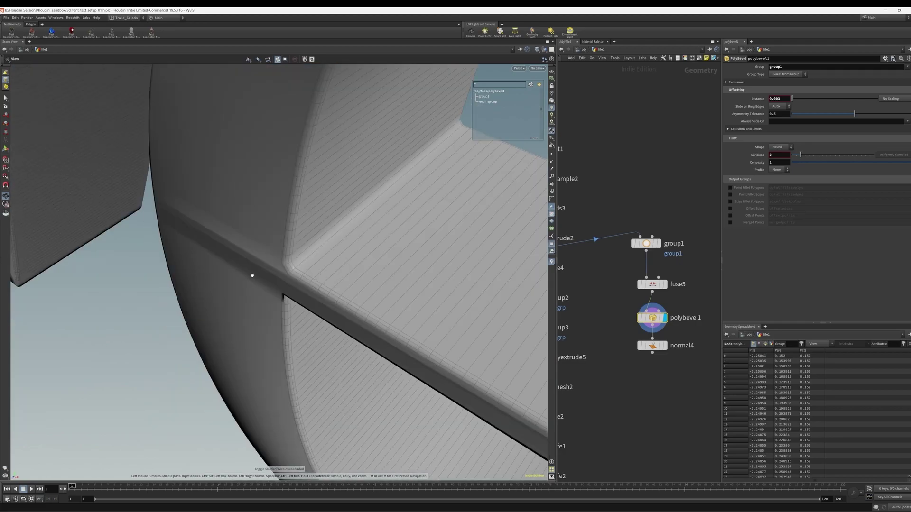
mouse_move(290, 260)
left_mouse_down()
mouse_move(292, 234)
mouse_move(239, 264)
mouse_move(336, 199)
mouse_move(278, 229)
mouse_move(151, 123)
mouse_move(154, 103)
mouse_move(205, 176)
mouse_move(162, 224)
mouse_move(236, 120)
left_mouse_up()
right_click_drag(236, 120, 275, 142)
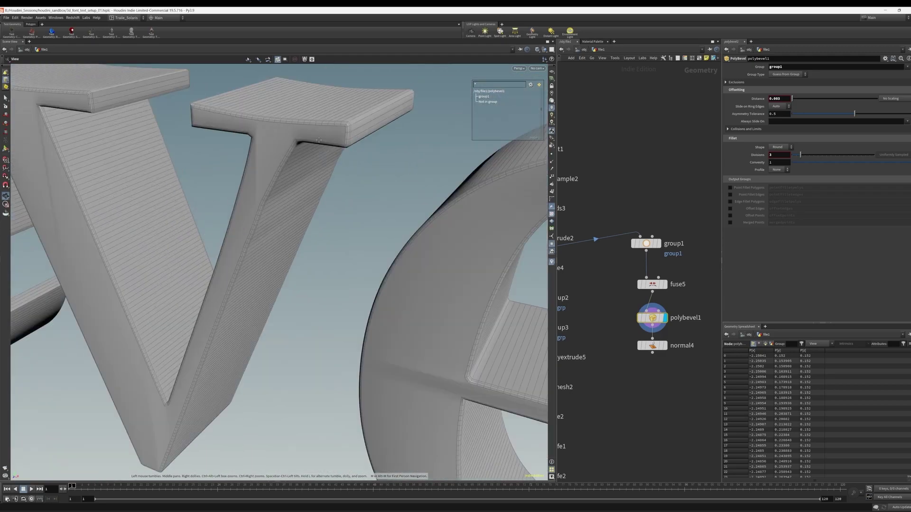
left_click_drag(275, 143, 228, 271)
right_click_drag(304, 119, 332, 142)
left_click_drag(332, 143, 294, 157)
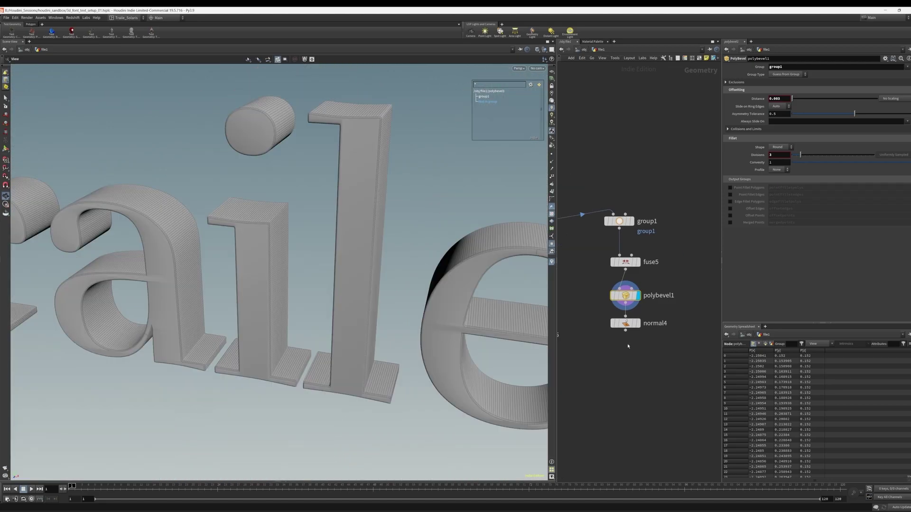
Step: Display the main branch's subdivide3 output and examine its letters for comparison with the bevel branch
scroll(591, 348, "down", 3)
middle_click_drag(590, 348, 676, 250)
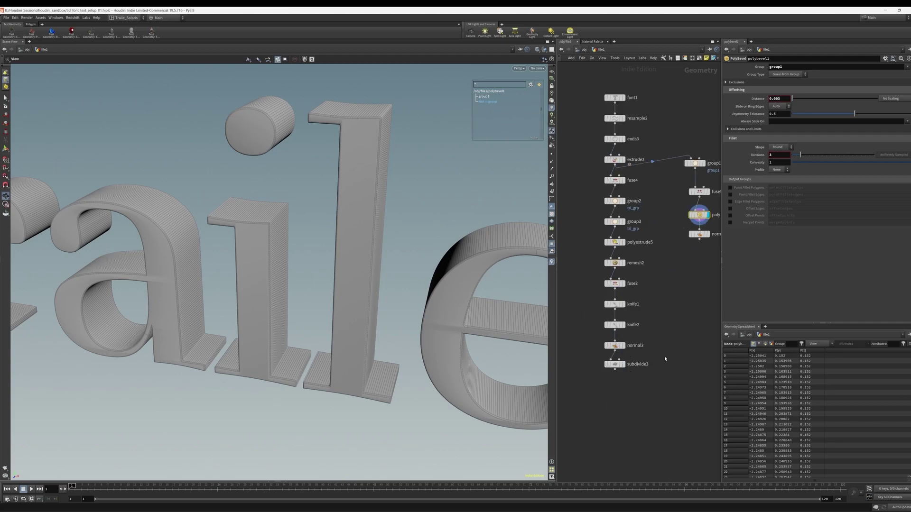
left_click_drag(662, 357, 615, 376)
left_click(621, 364)
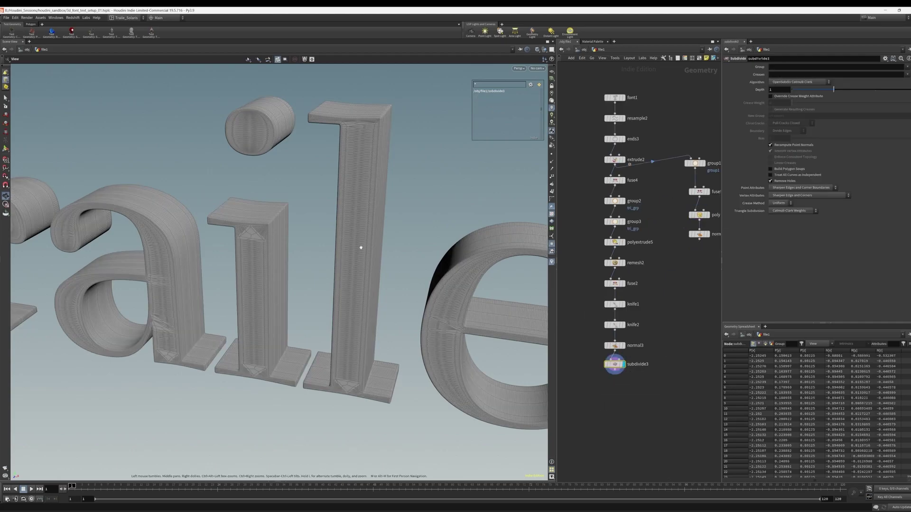
left_click_drag(360, 247, 396, 204)
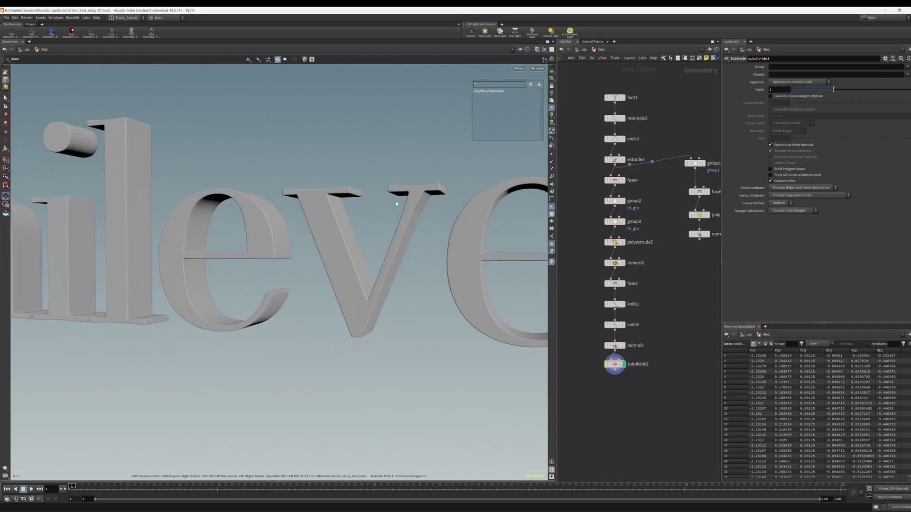